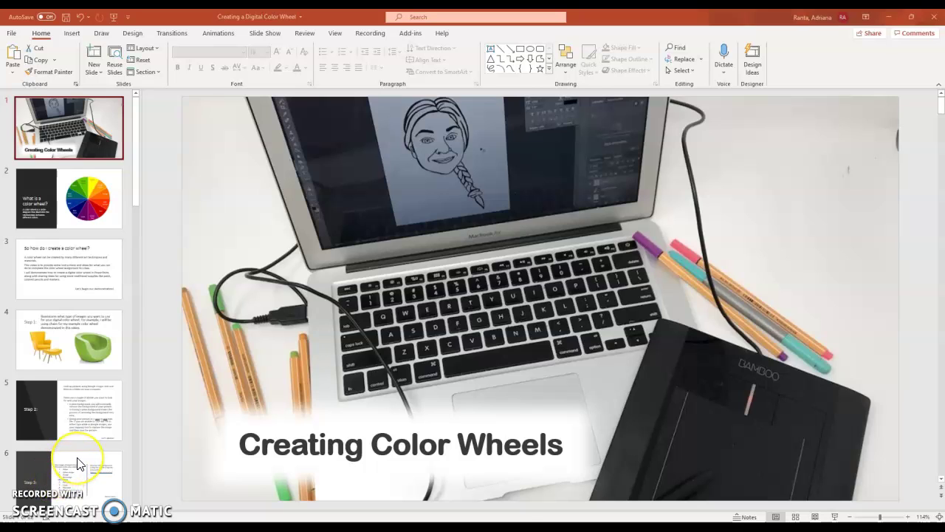
- Read through slides 2 to 5 of the presentation, from the color wheel definition to the Step 2 instructions
click(49, 225)
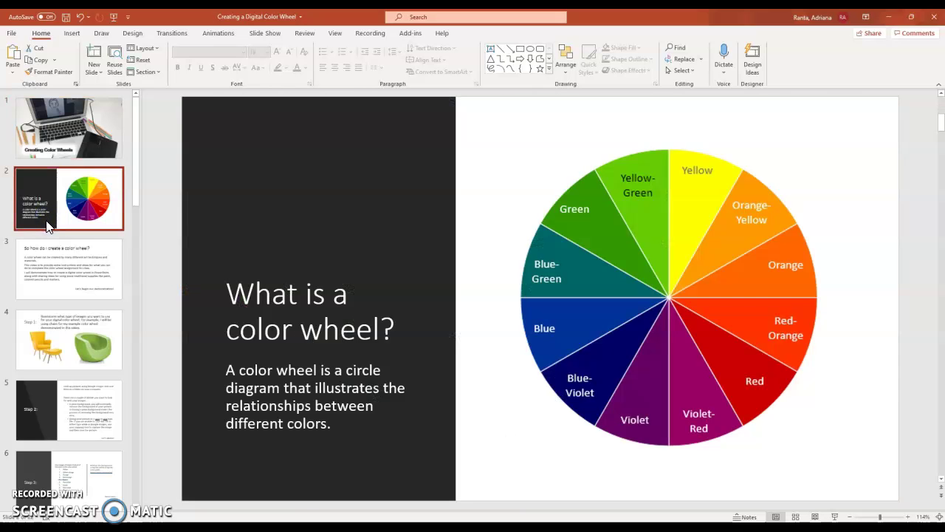
click(54, 268)
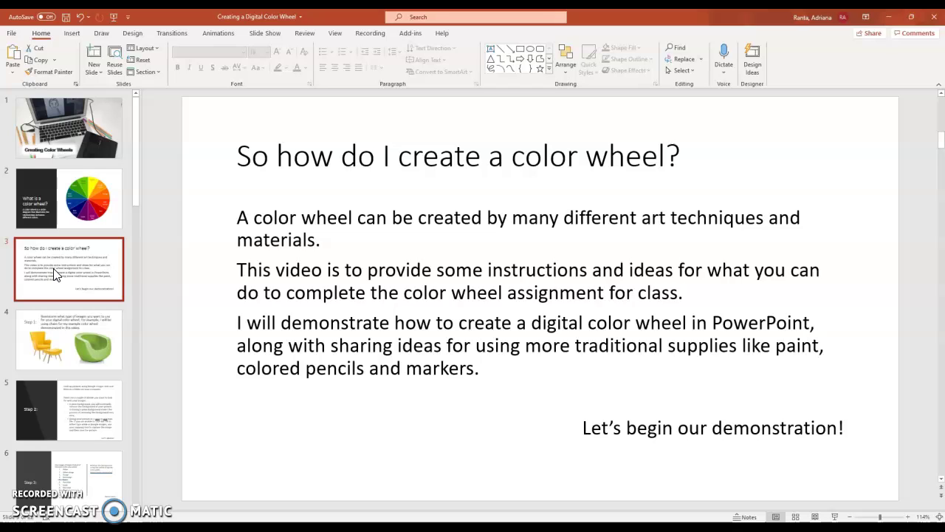
click(73, 347)
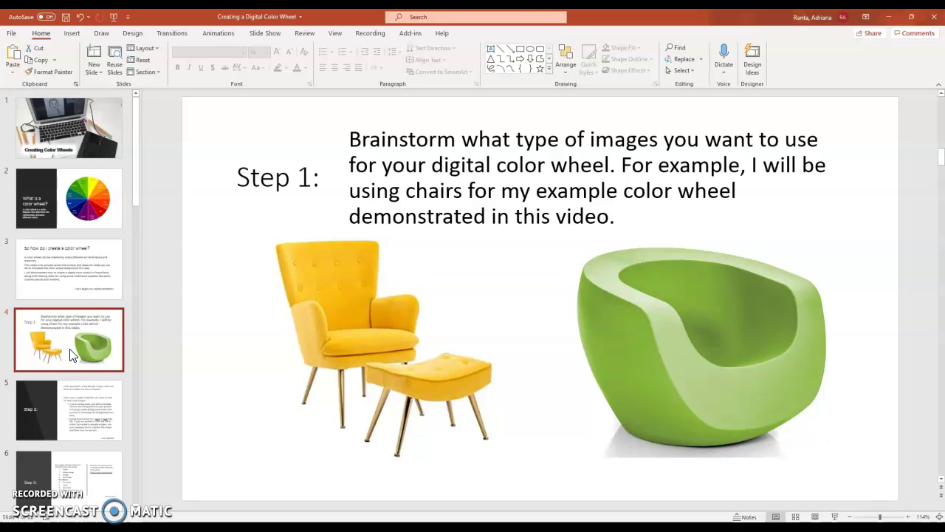
click(67, 417)
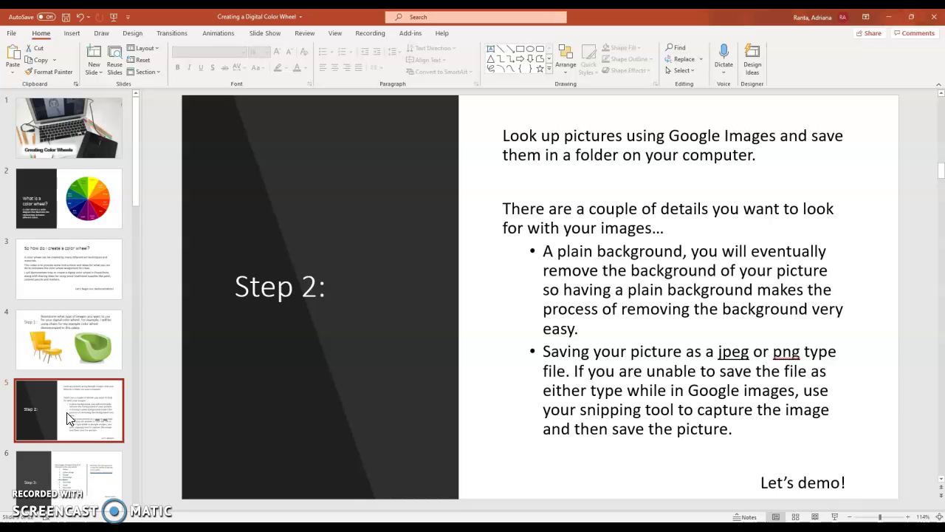
click(83, 419)
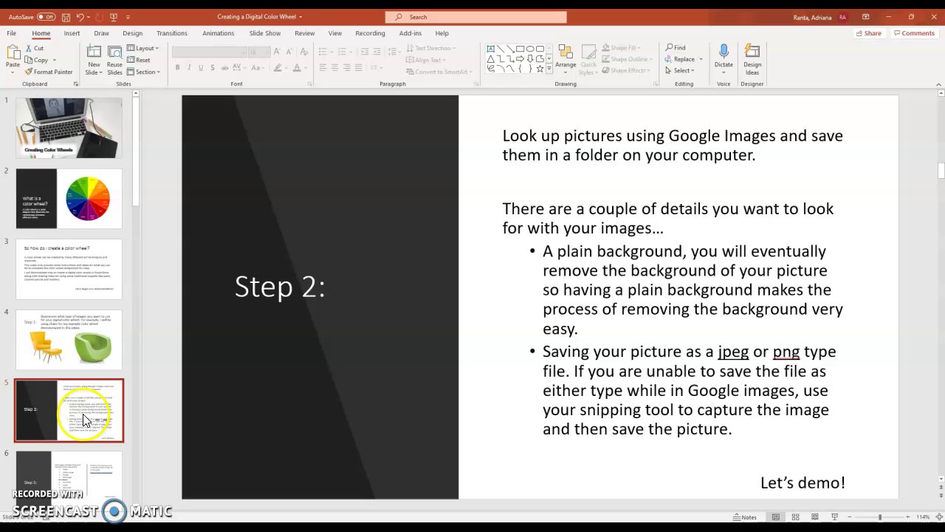
click(327, 405)
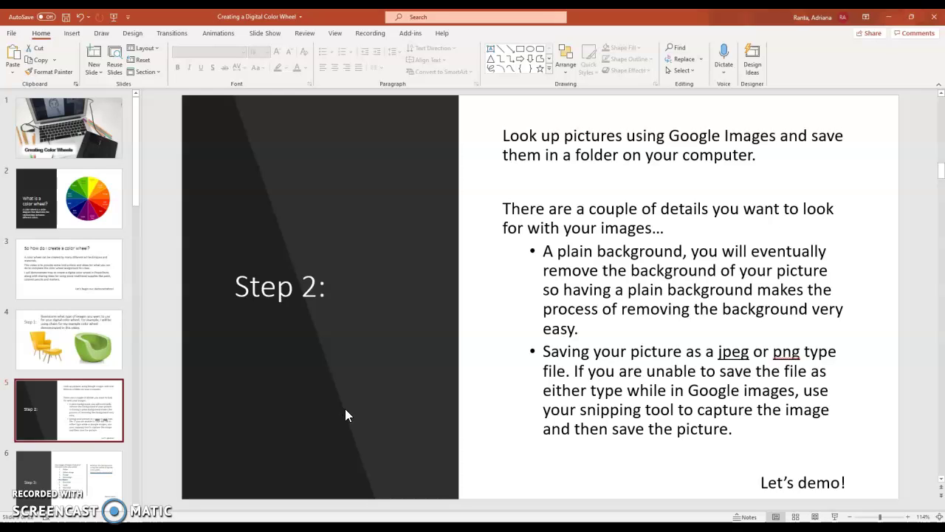
click(353, 412)
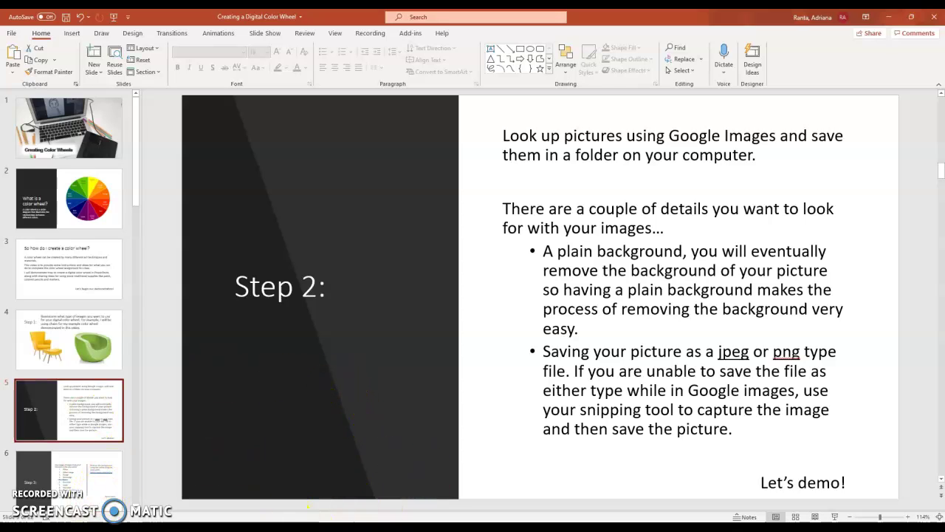
- Switch to Chrome and change the Google Images search from "red chair" to "orange chair"
mouse_move(126, 525)
click(183, 484)
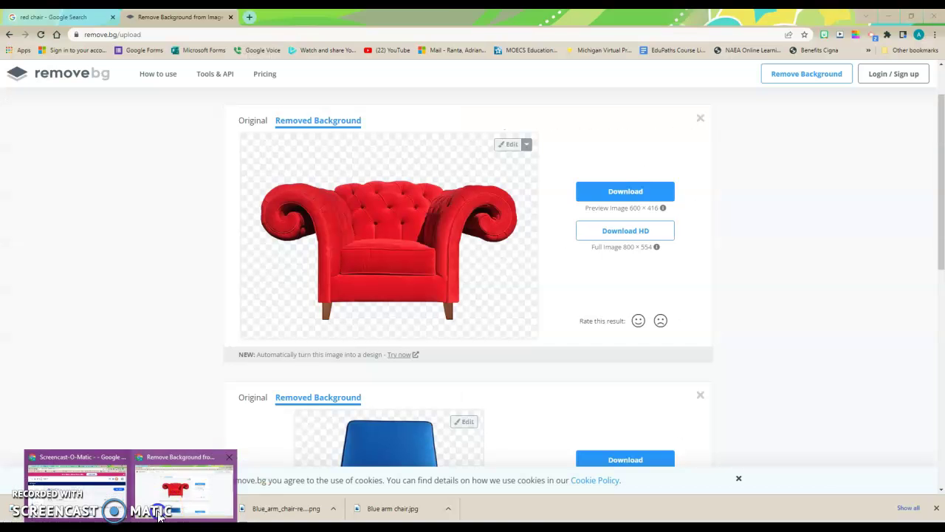
click(52, 17)
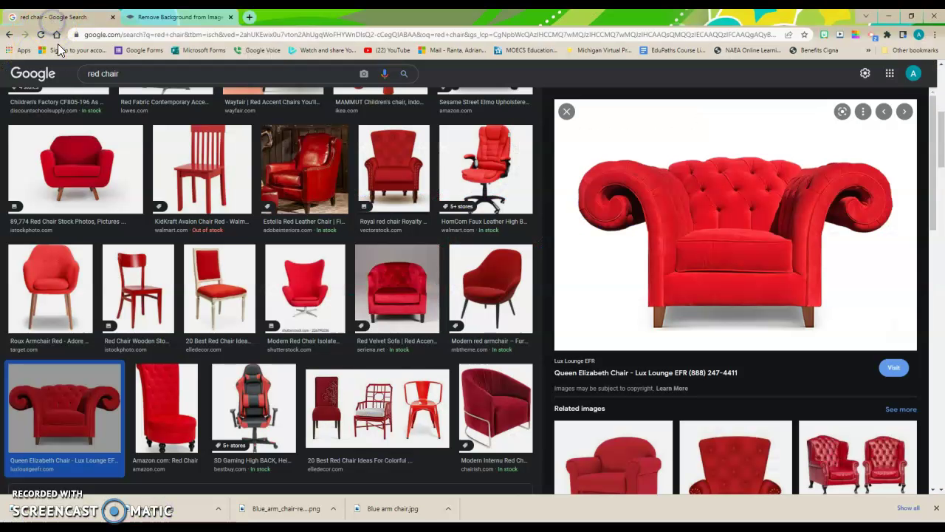
scroll(193, 170, up, 5)
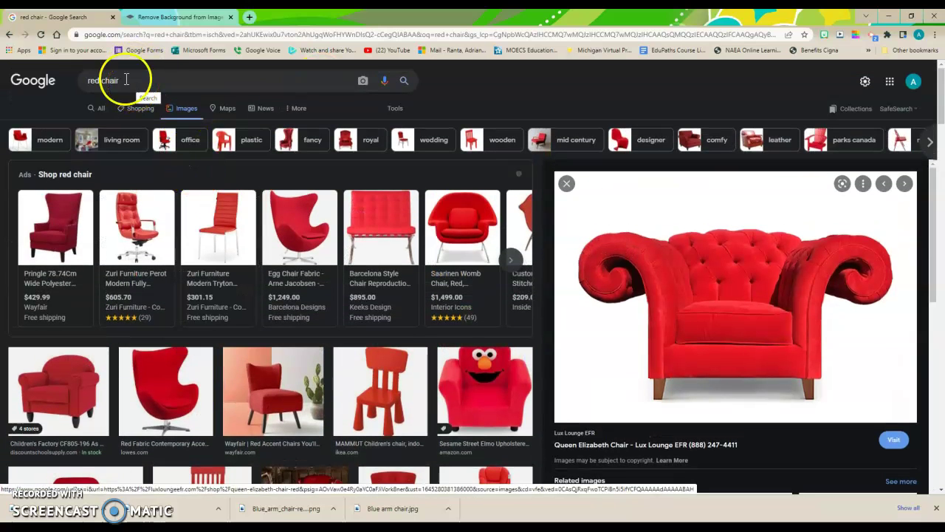
click(102, 83)
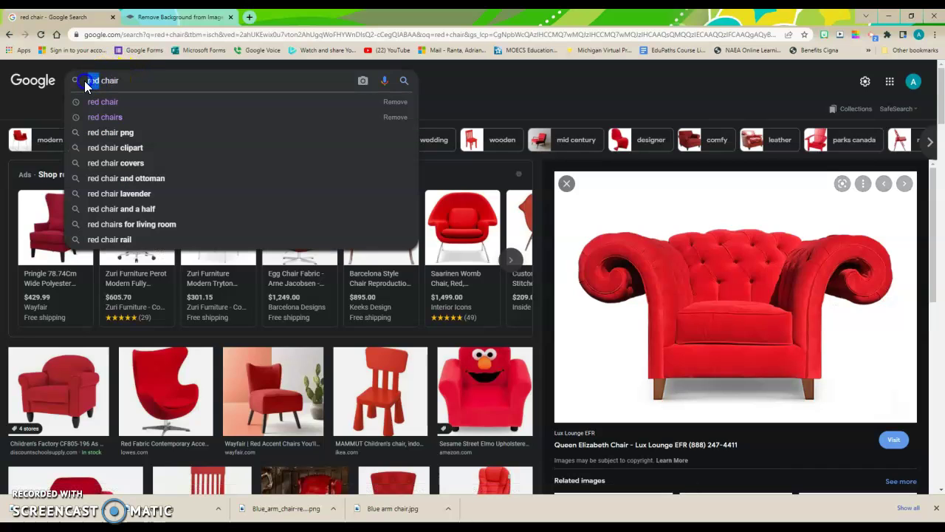
double_click(93, 79)
text(orange)
key(Return)
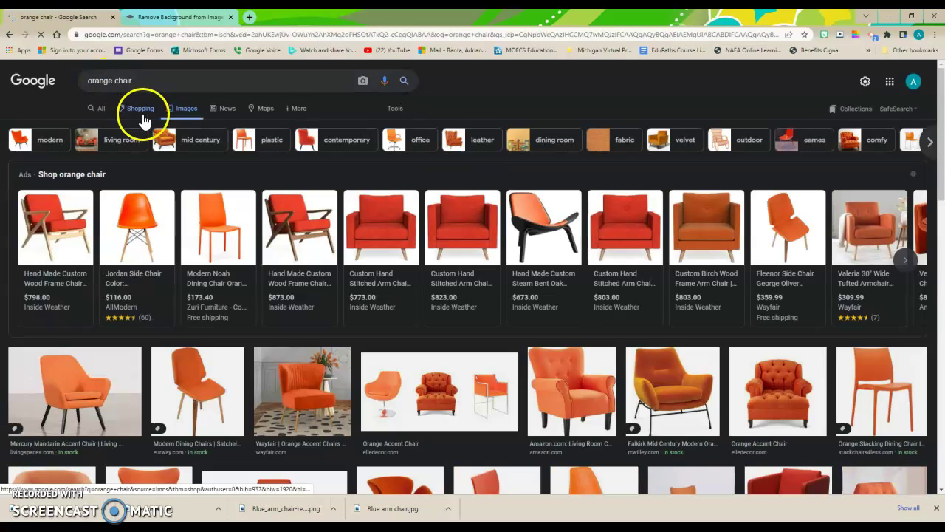
- Browse the orange chair results and open the preview of the Orange Swivel Chairs image from Foter
mouse_move(407, 210)
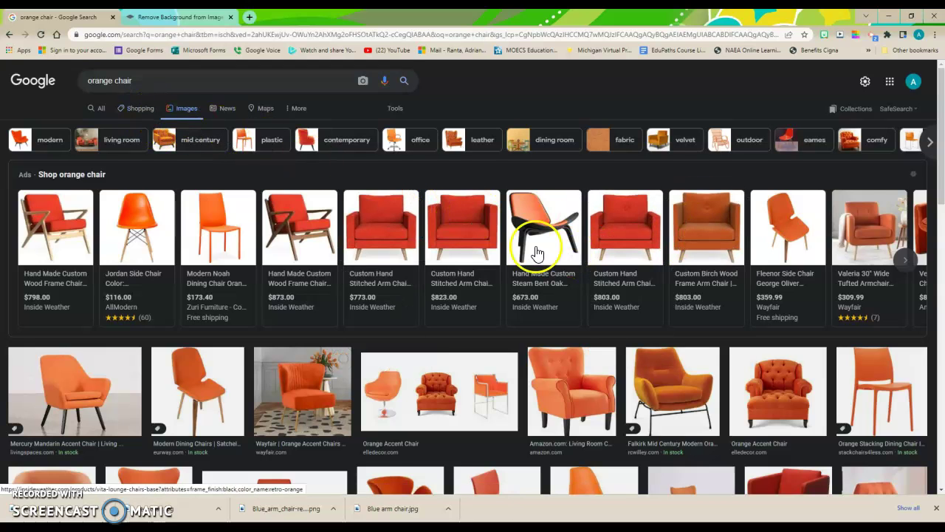
scroll(480, 265, down, 1)
scroll(590, 304, down, 1)
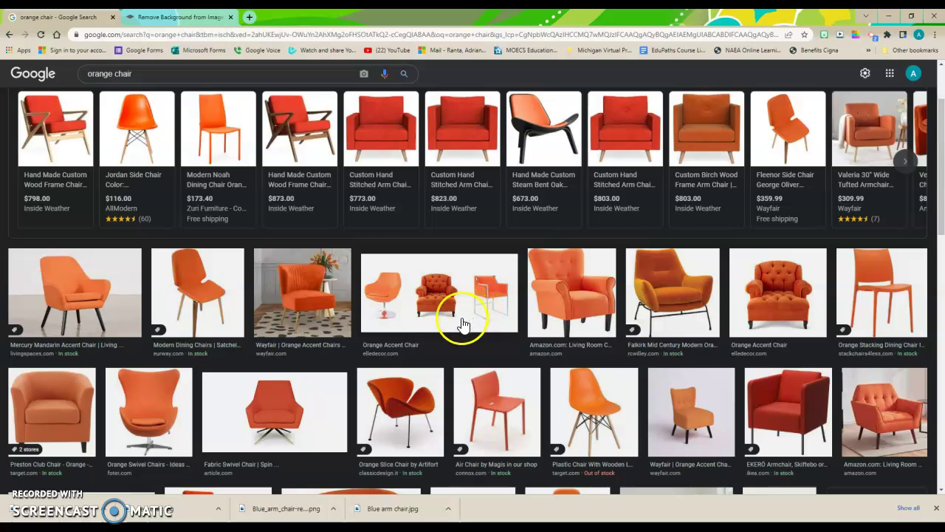
click(376, 316)
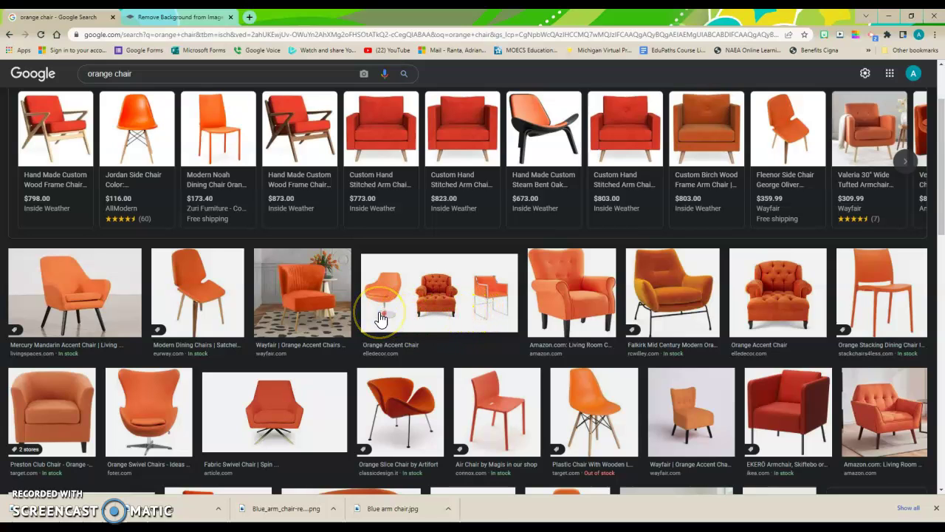
scroll(376, 316, down, 2)
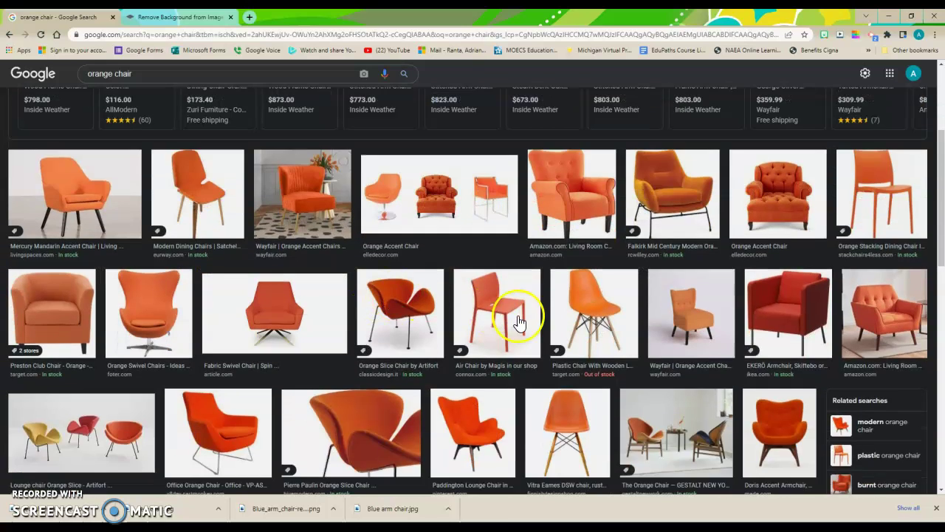
click(144, 319)
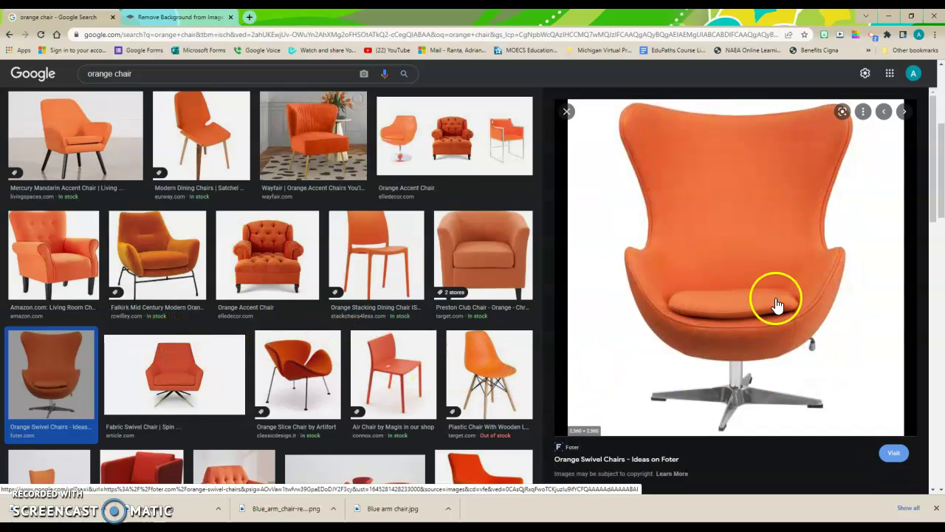
- Save the previewed chair image as the JPEG "orange wool-fabric-egg-chair" in the Color wheel images folder
right_click(719, 257)
click(746, 369)
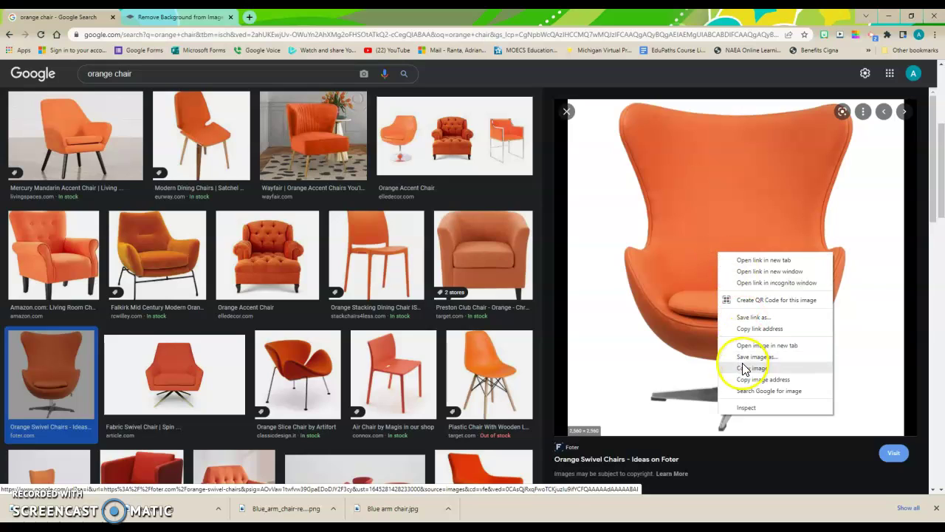
click(747, 356)
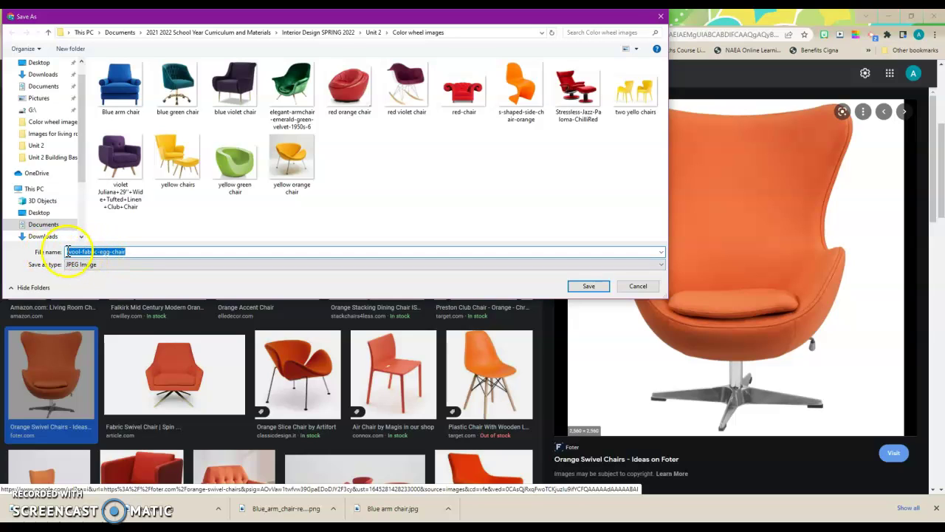
click(66, 251)
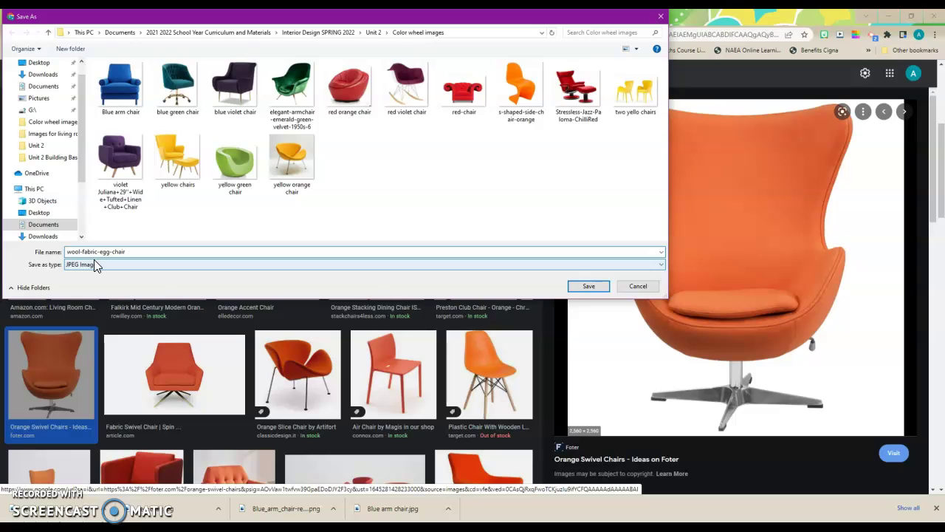
text(orange)
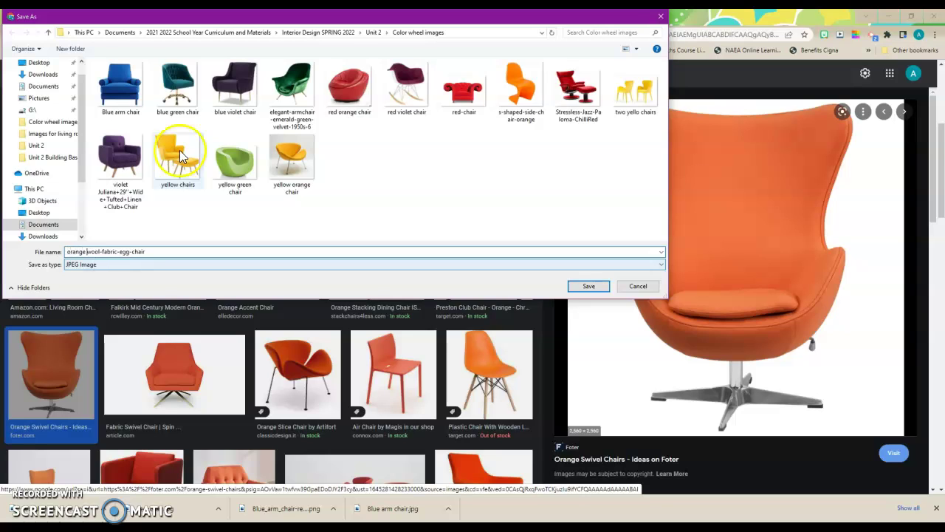
click(587, 286)
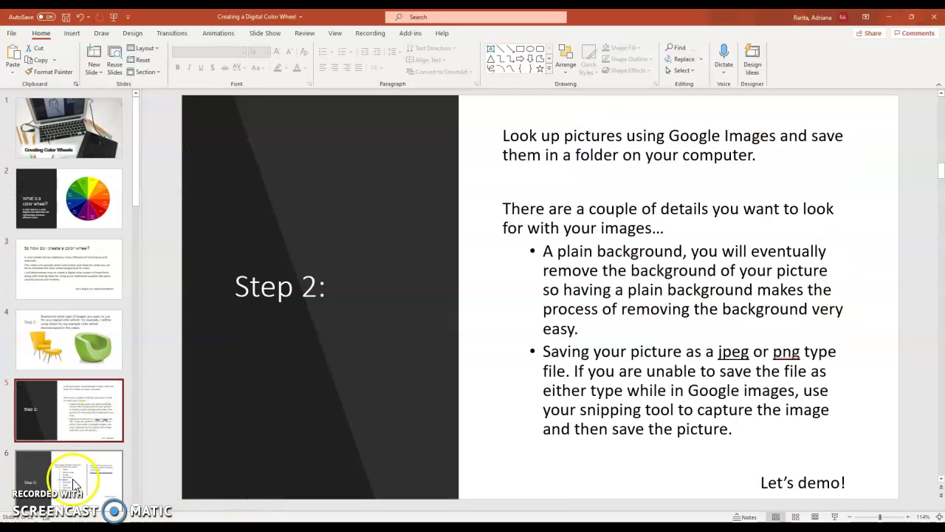
- On the Step 3 slide in PowerPoint, cross out "Orange" in the color list with a horizontal line about 1.81" wide
click(71, 482)
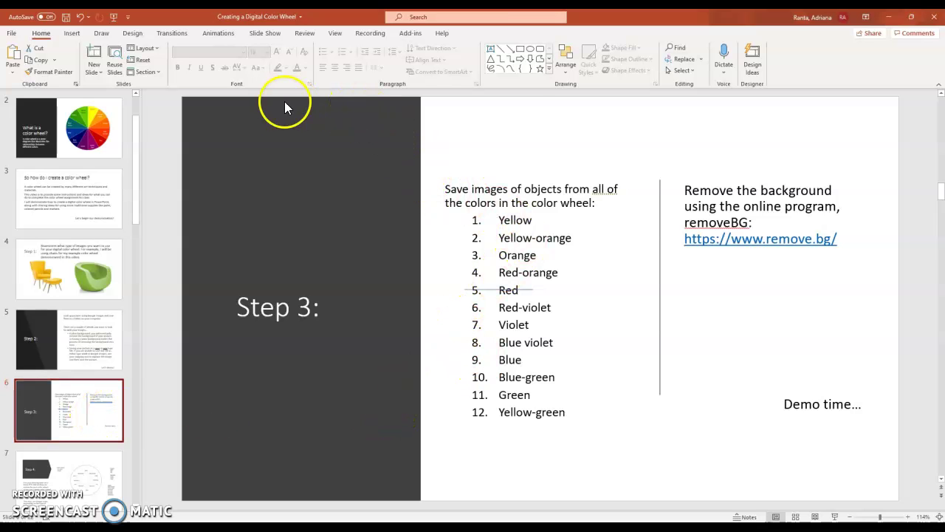
click(500, 50)
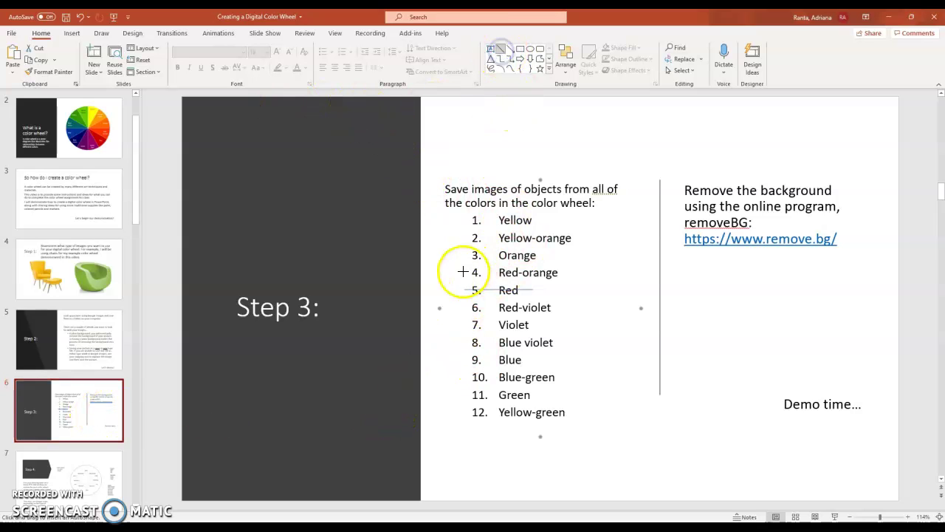
drag(468, 254, 562, 255)
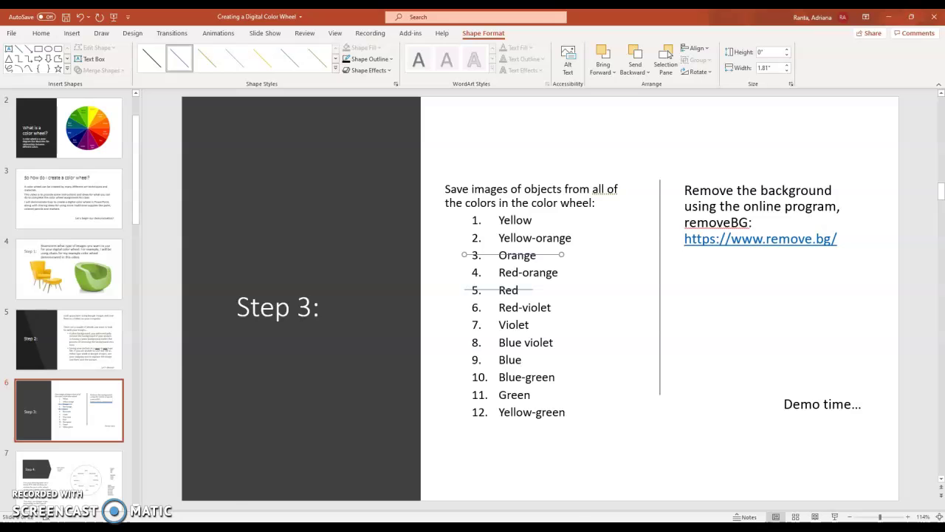
- Return to Chrome, close the old background removal tab, and open remove.bg in a new tab
mouse_move(133, 528)
click(185, 484)
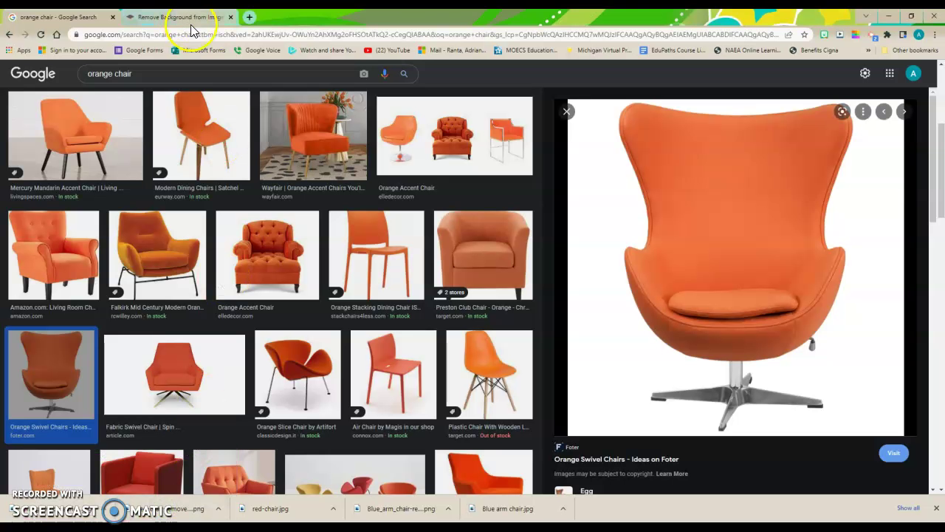
click(231, 16)
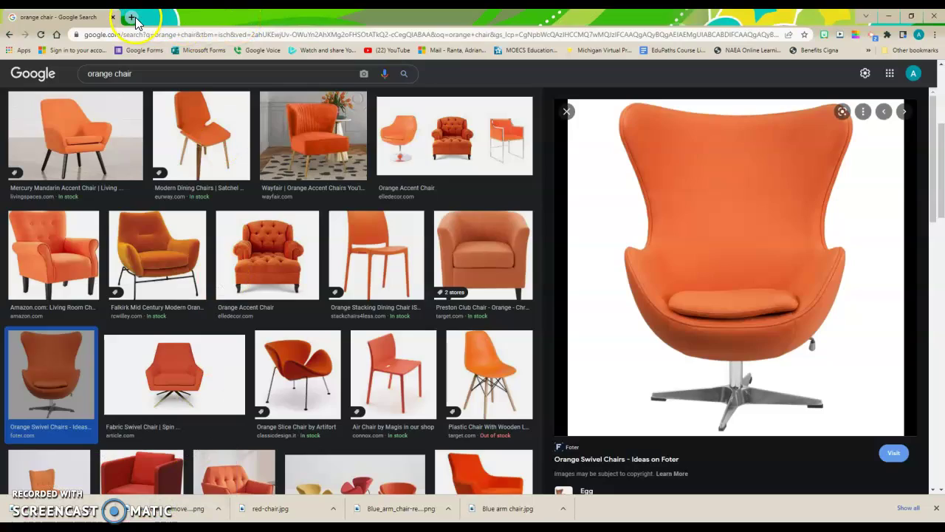
click(132, 18)
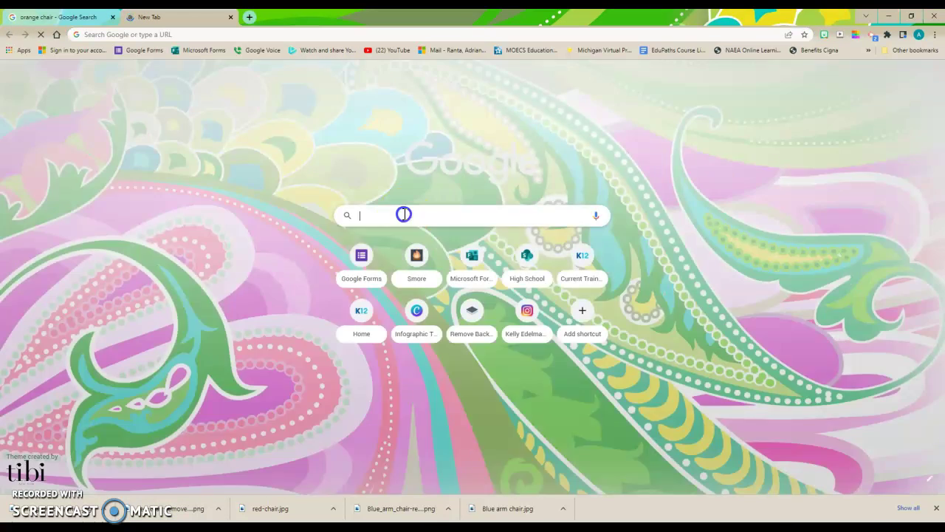
click(403, 210)
text(rem)
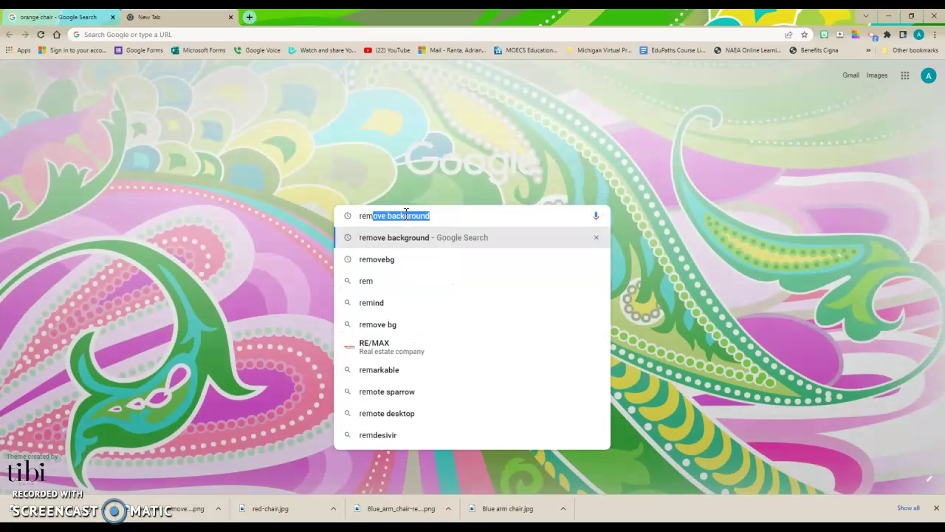
text(ove.bg)
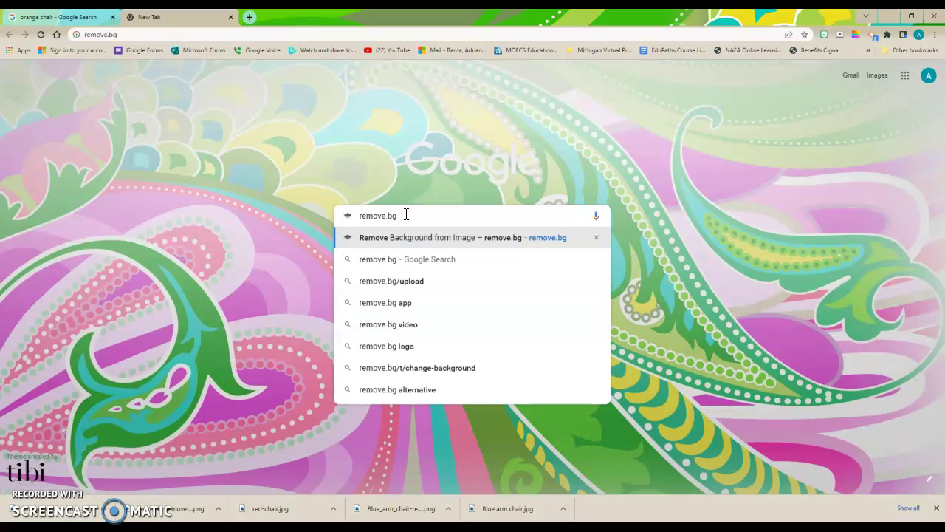
key(Return)
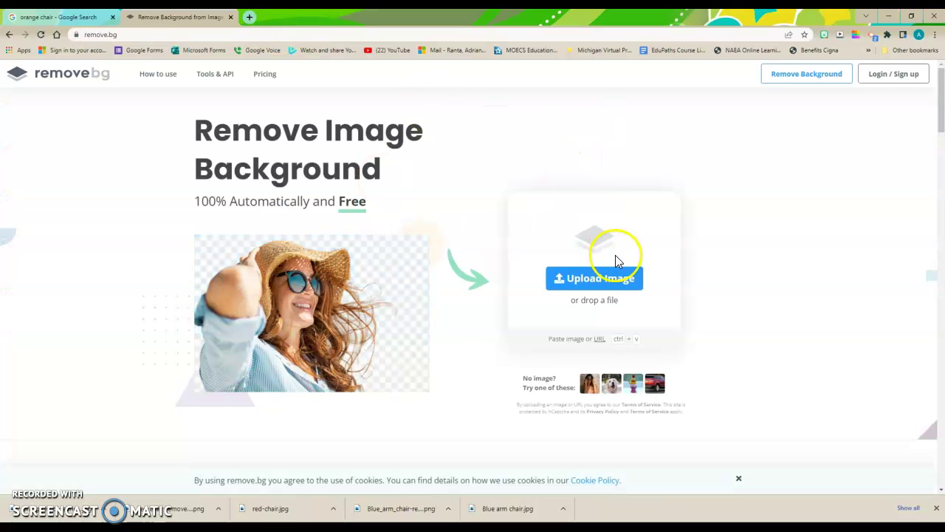
- Upload "orange wool-fabric-egg-chair" from the Color wheel images folder to remove its background
click(591, 292)
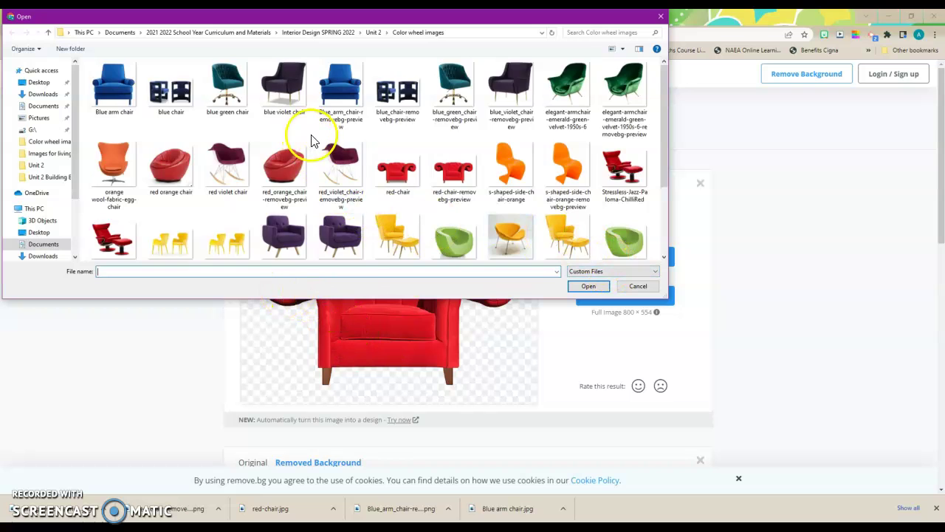
scroll(313, 141, down, 3)
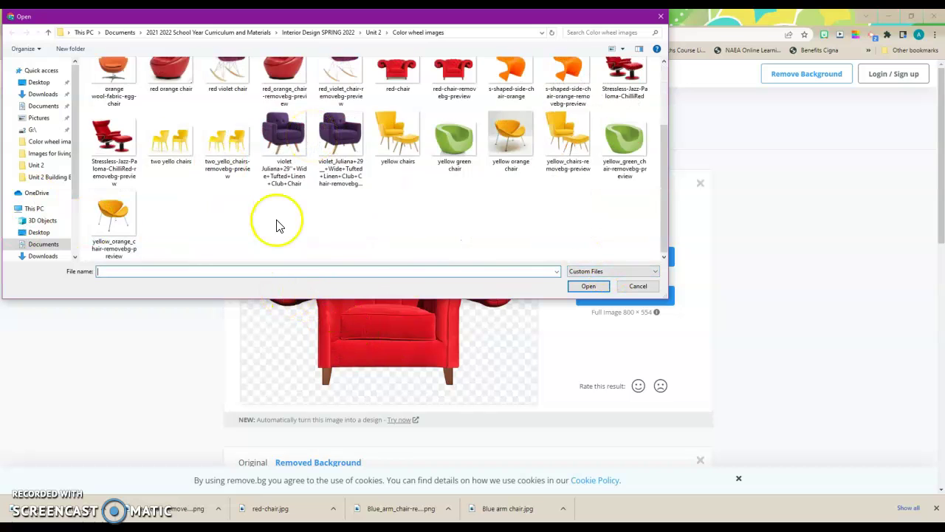
scroll(279, 225, up, 3)
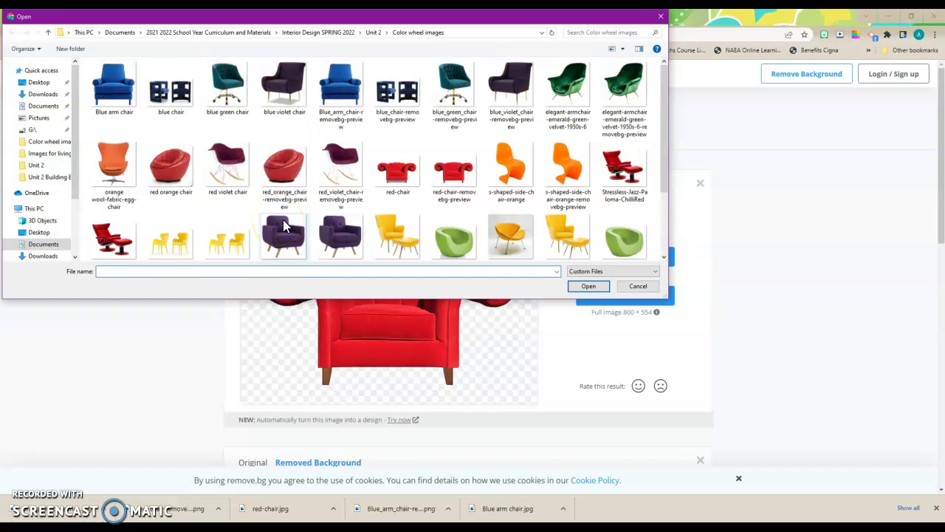
click(112, 169)
click(589, 286)
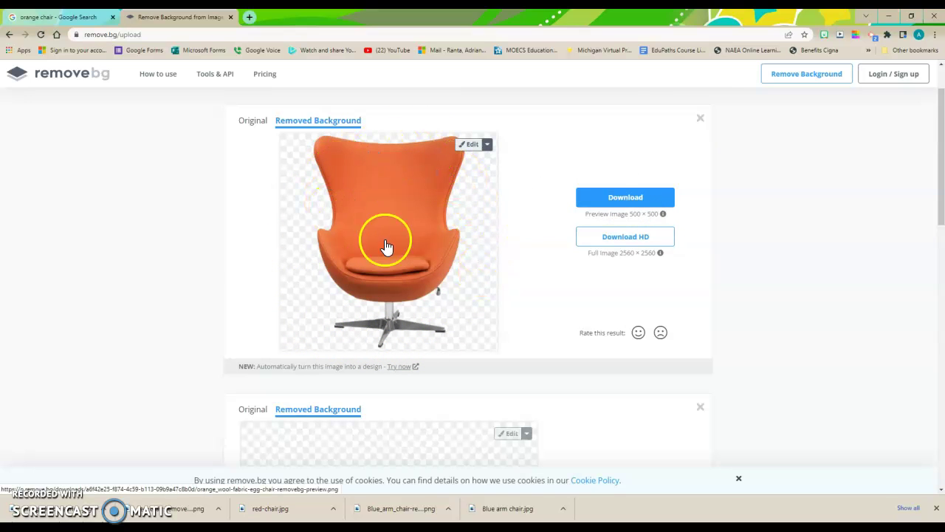
- Download the background-free preview image and save it as the PNG "orange_wool-fabric-egg-chair-removebg-preview" in the Color wheel images folder
click(617, 199)
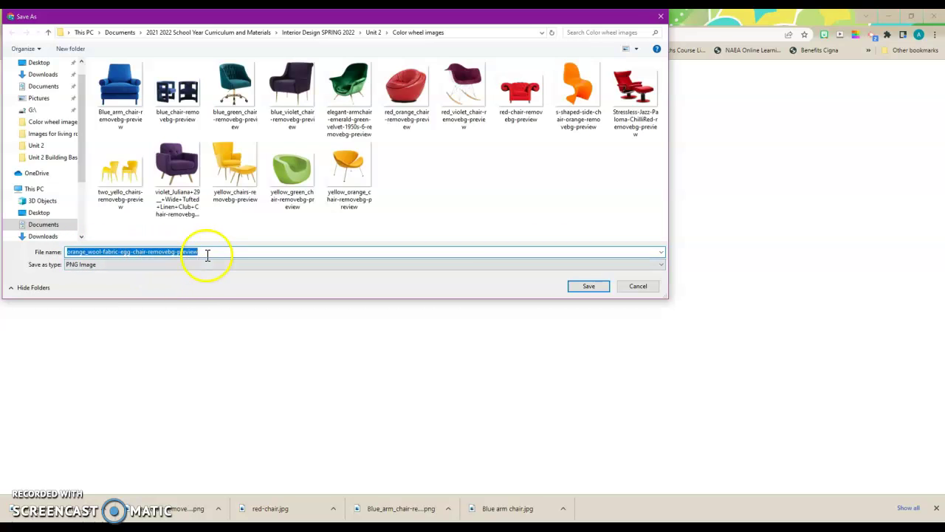
click(587, 287)
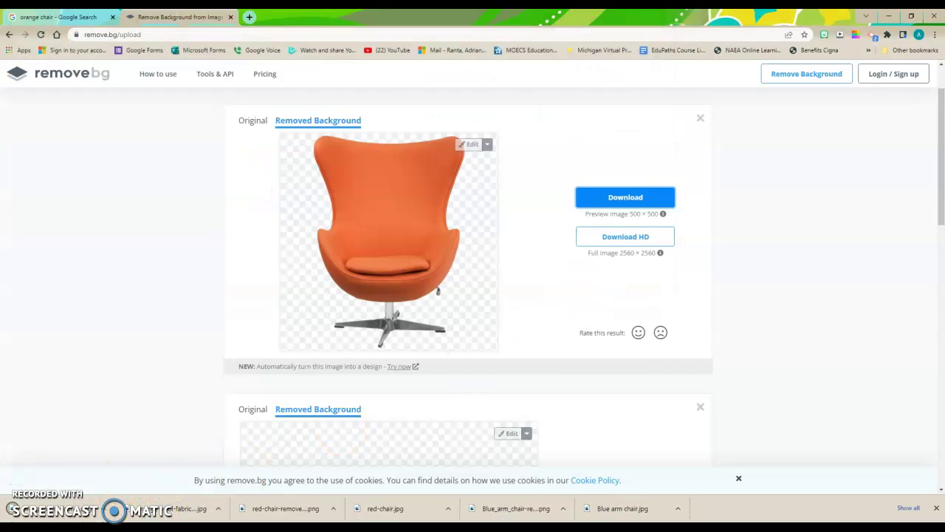
- Switch to PowerPoint, review the Step 4 color wheel layout, and open the "Drawing Demonstration using PPT tools" slide
key(alt+Tab)
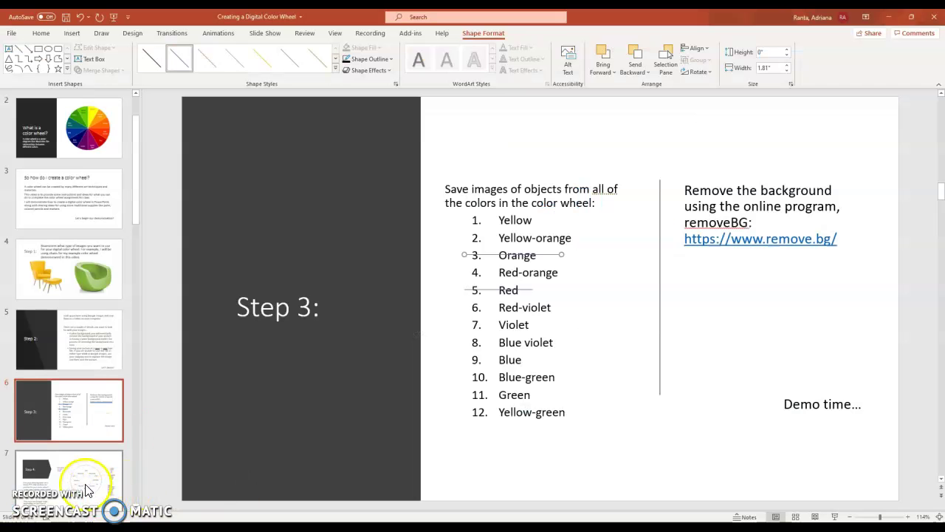
click(83, 487)
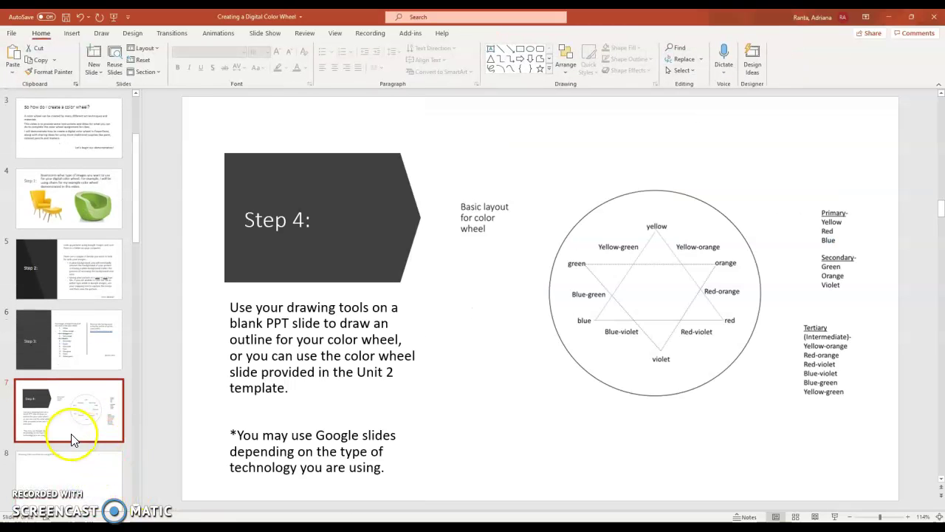
click(93, 445)
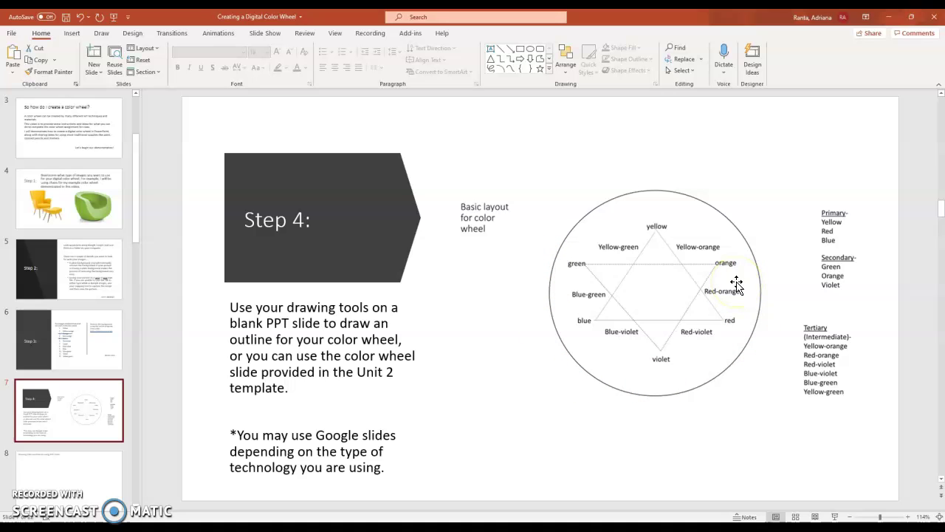
click(66, 478)
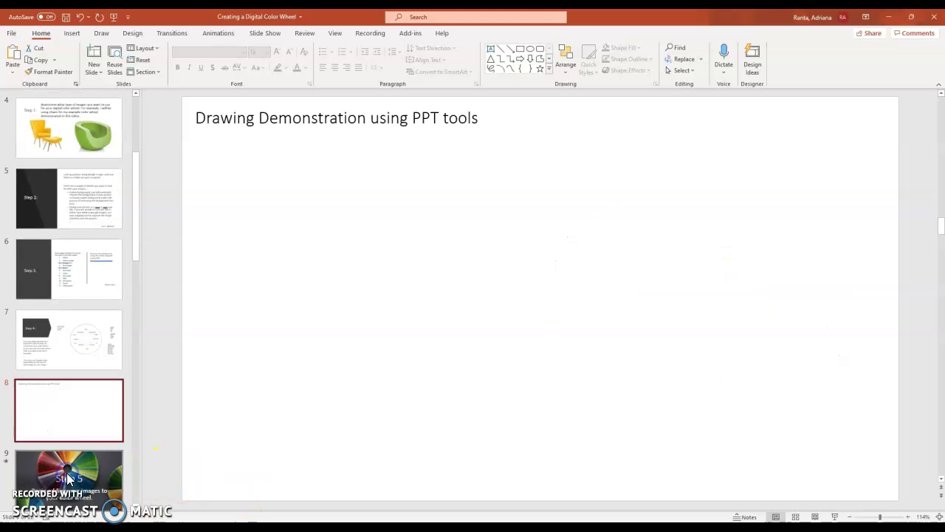
- Draw a circle about 7.02" wide and 6.59" high on the slide, with no fill and a black outline
click(530, 49)
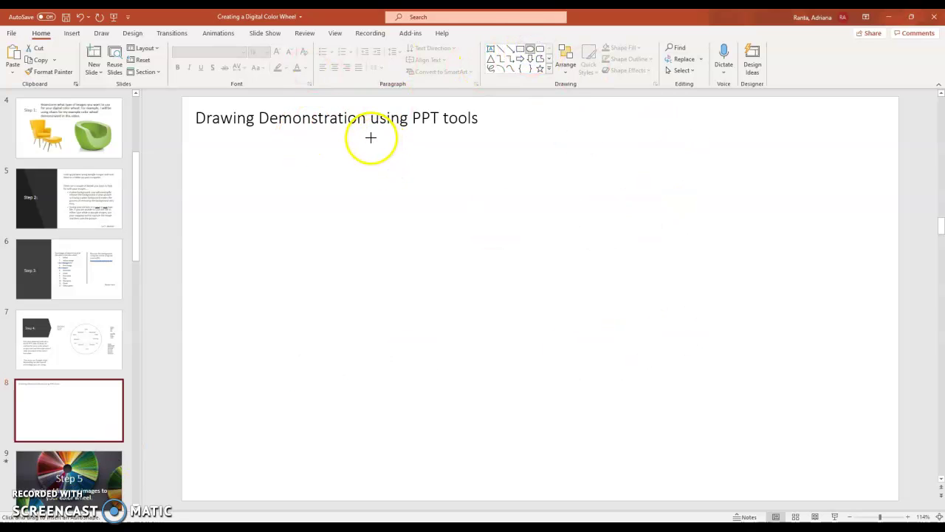
mouse_move(370, 137)
mouse_down()
mouse_move(679, 456)
mouse_move(741, 475)
mouse_move(747, 487)
mouse_up()
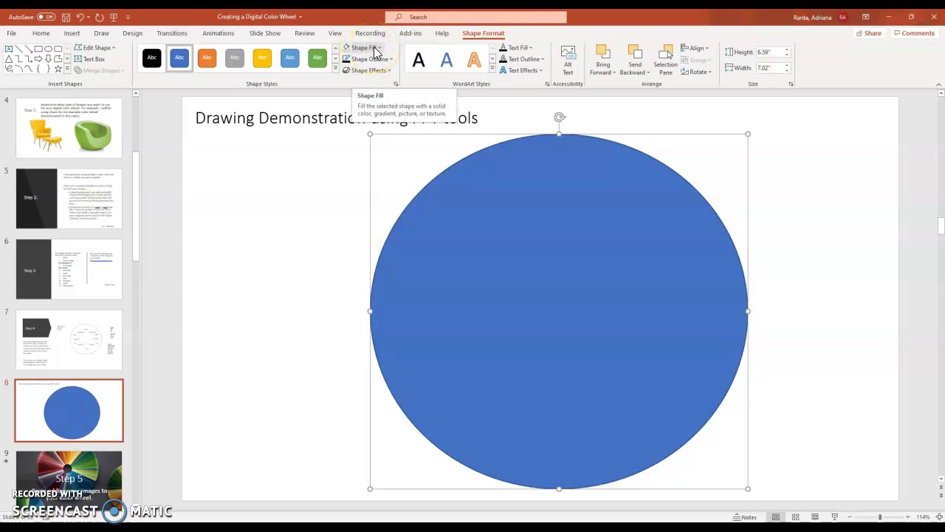
click(373, 48)
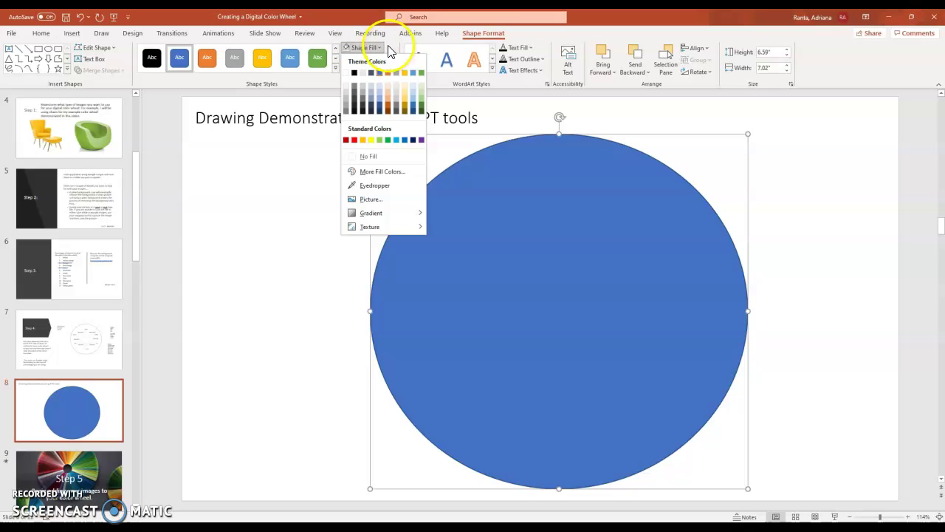
click(358, 156)
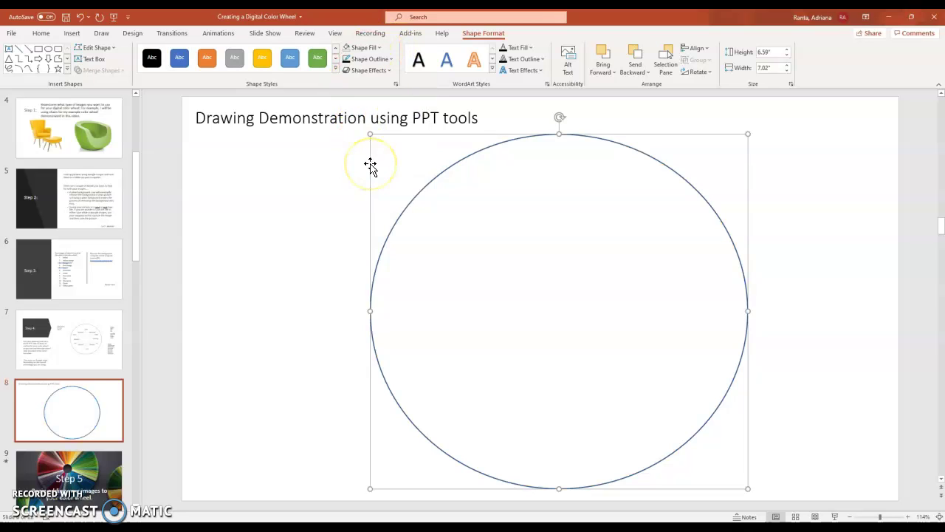
click(375, 59)
click(354, 84)
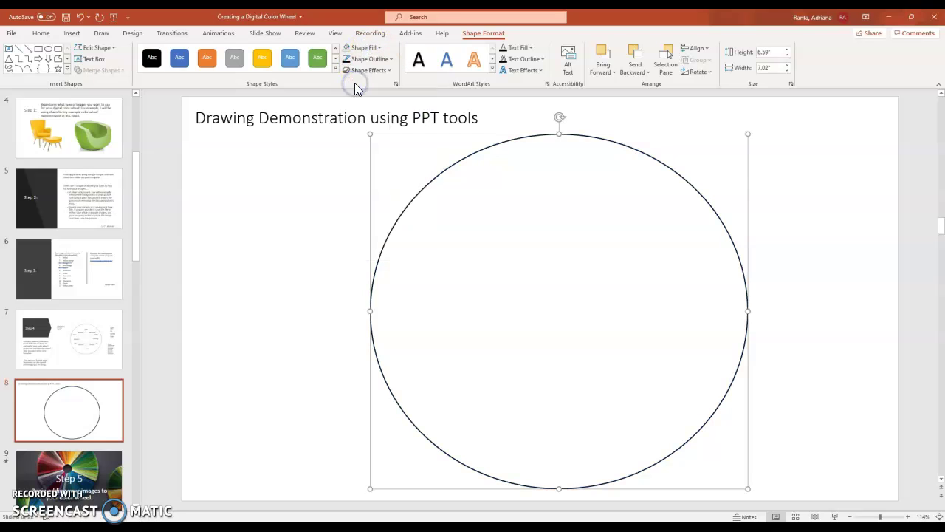
click(321, 341)
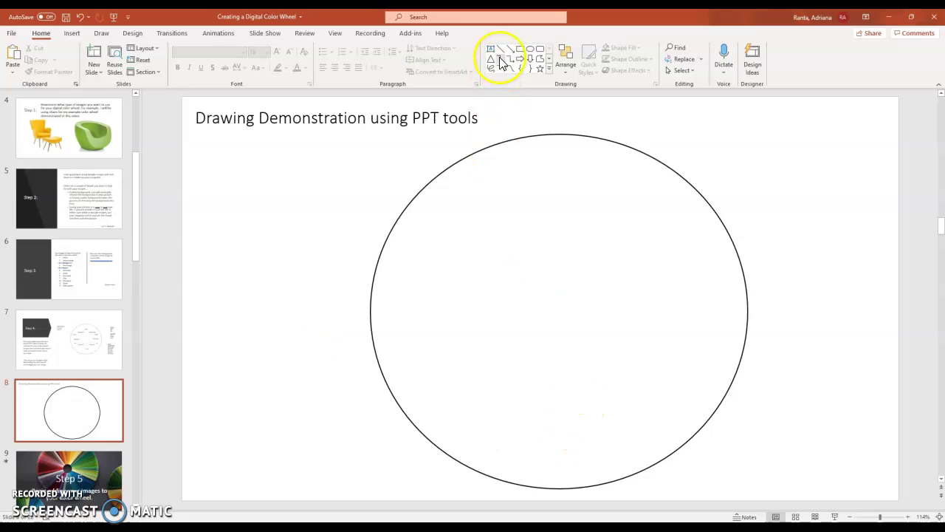
- Draw an isosceles triangle inside the circle and resize it to about 5.4" wide and 4.39" high
click(490, 60)
mouse_move(433, 430)
mouse_down()
mouse_move(472, 379)
mouse_move(609, 297)
mouse_move(672, 244)
mouse_move(686, 192)
mouse_move(702, 179)
mouse_move(708, 205)
mouse_up()
mouse_move(557, 348)
mouse_down()
mouse_move(548, 297)
mouse_move(544, 316)
mouse_up()
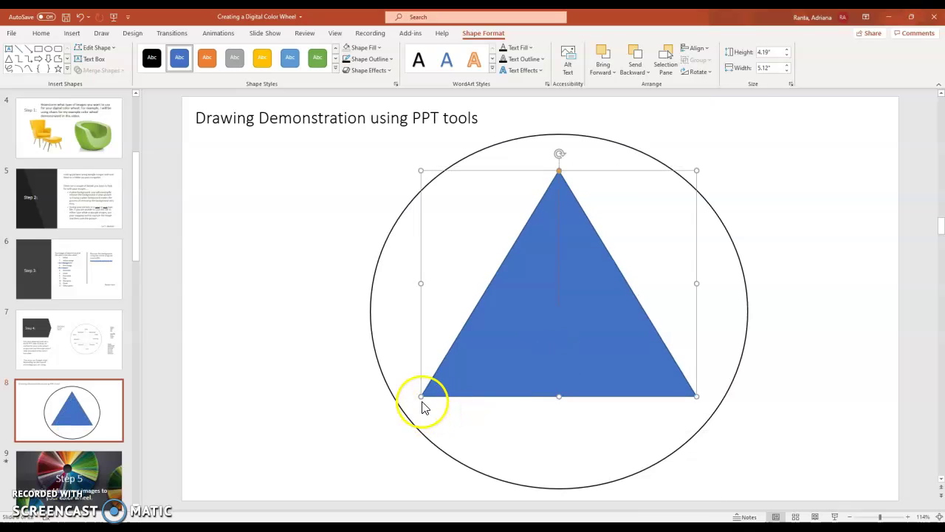
drag(421, 397, 416, 407)
drag(697, 407, 706, 405)
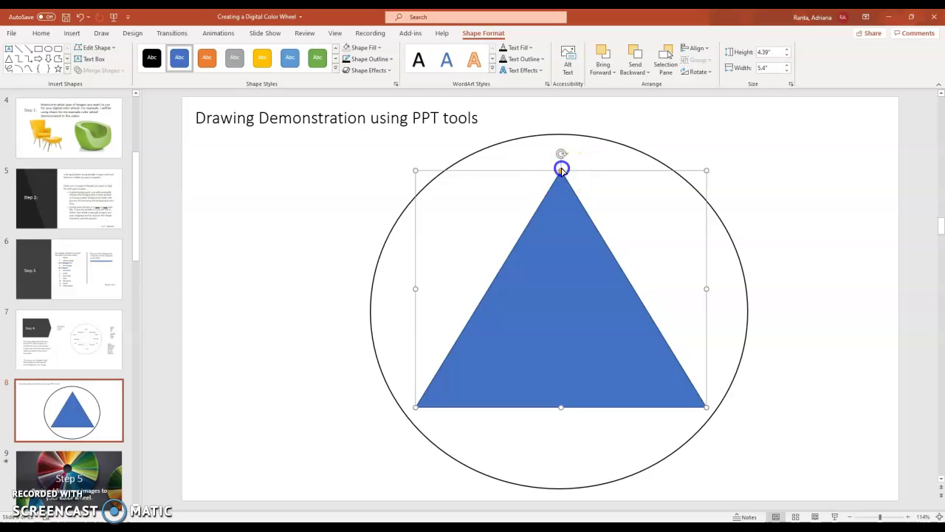
drag(561, 173, 561, 172)
- Remove the triangle's fill and make its outline black
click(376, 49)
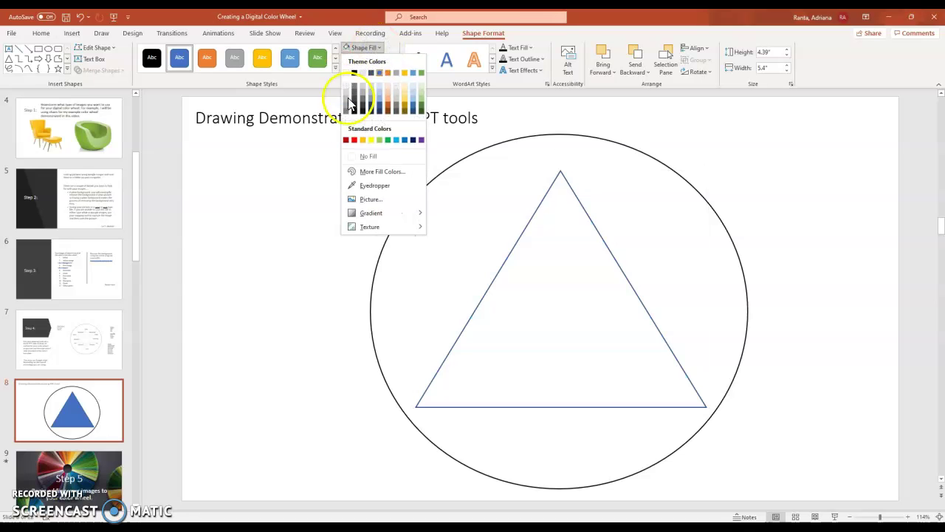
click(352, 158)
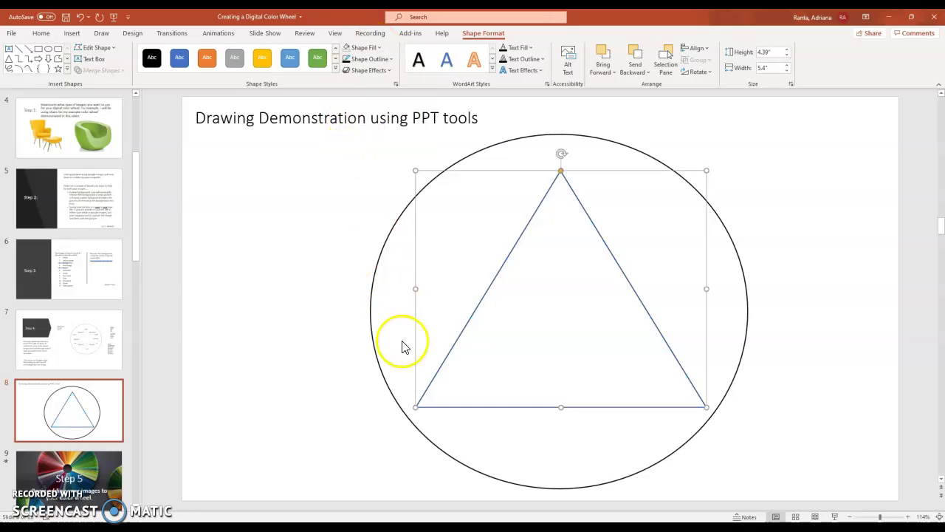
click(358, 59)
click(353, 87)
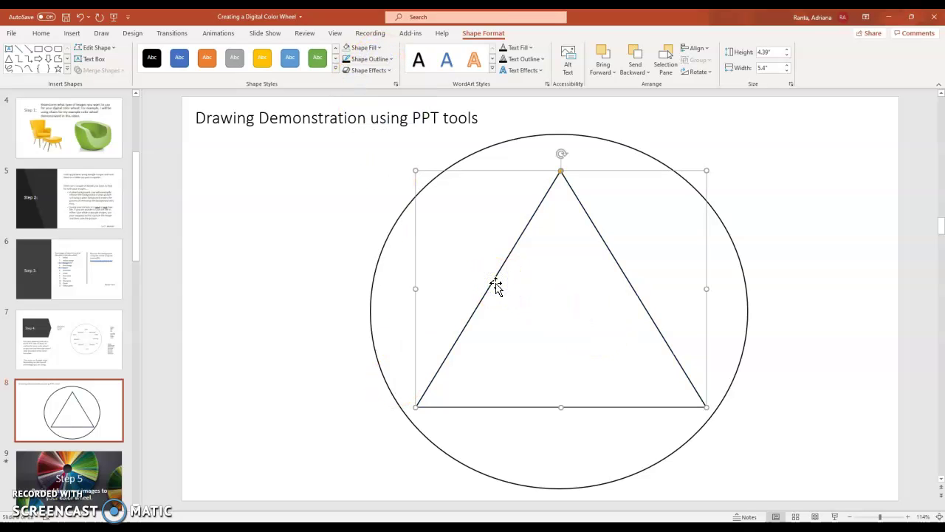
- Copy the triangle and paste a duplicate onto the same slide
click(534, 308)
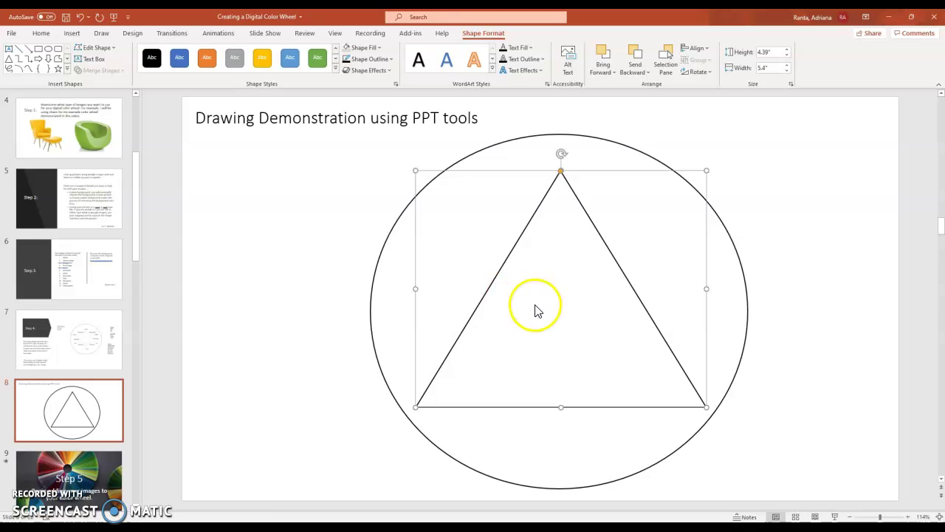
click(492, 284)
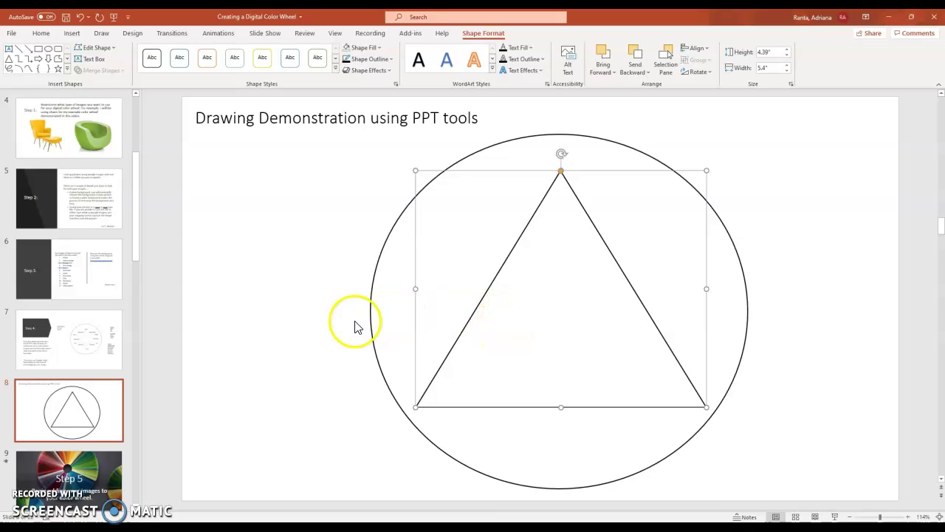
click(285, 329)
click(485, 301)
right_click(510, 288)
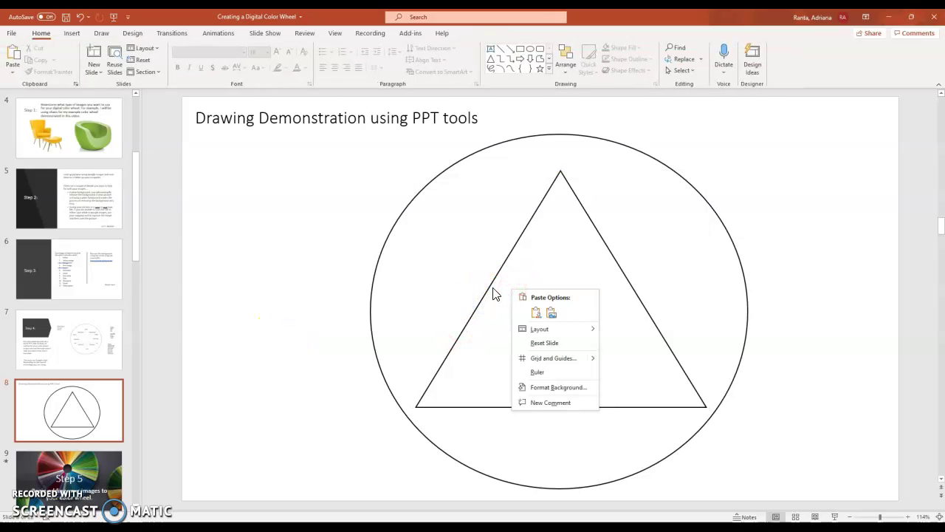
click(197, 310)
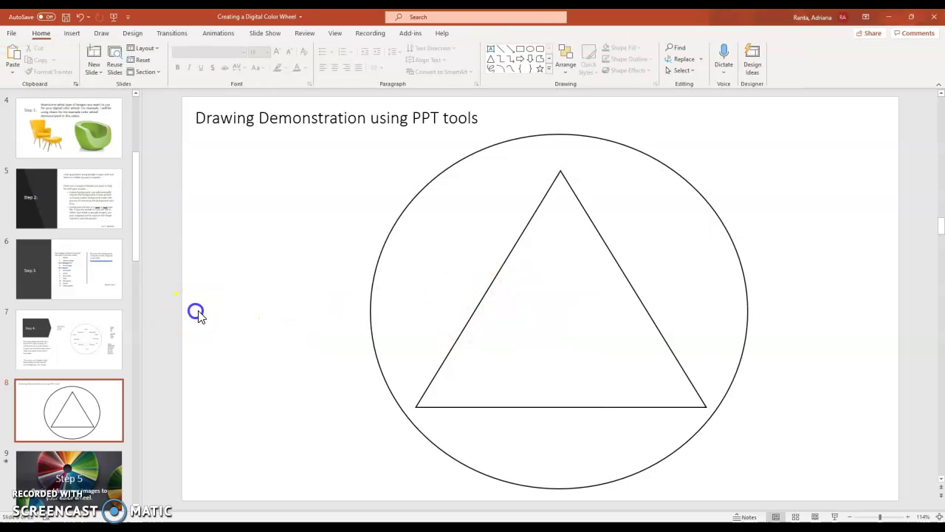
click(485, 289)
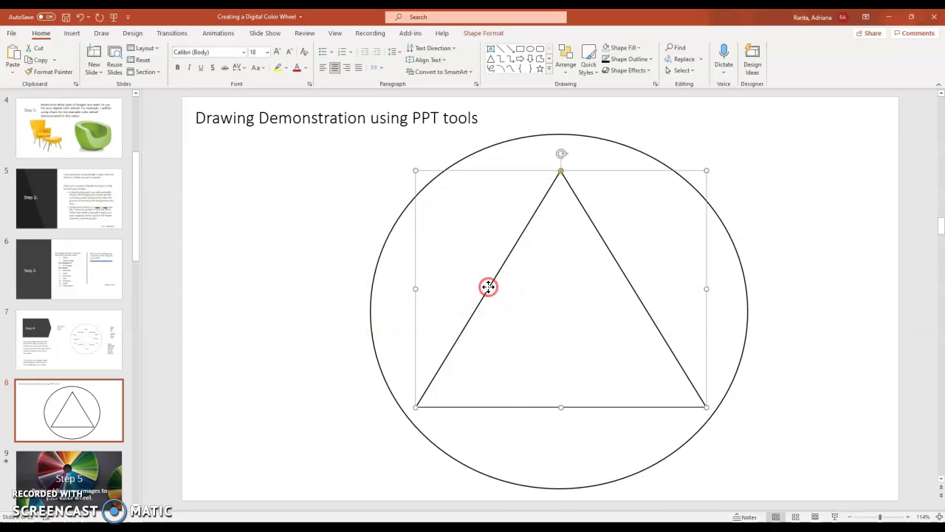
right_click(487, 290)
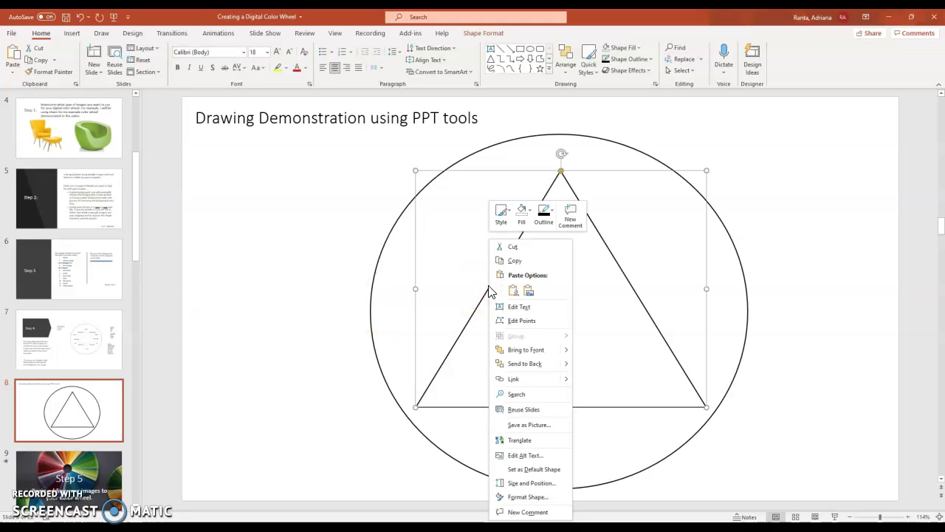
click(287, 425)
click(306, 411)
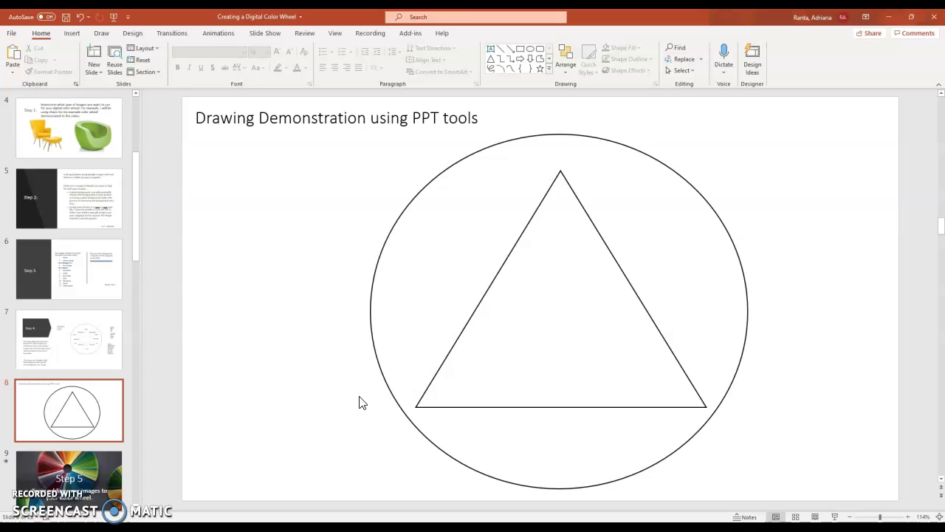
key(ctrl+v)
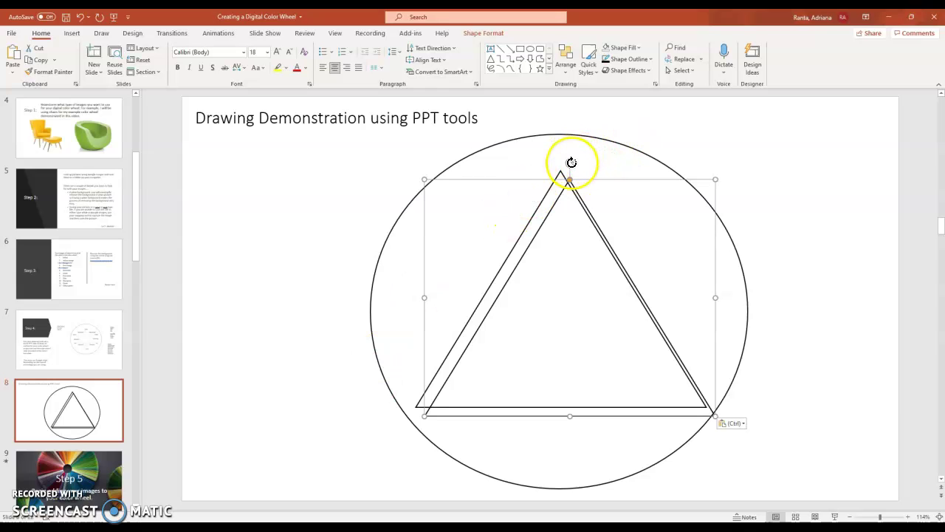
- Rotate the duplicate triangle so it points downward and move it over the first one to form a six-pointed star
drag(573, 163, 357, 165)
click(511, 235)
drag(512, 235, 466, 225)
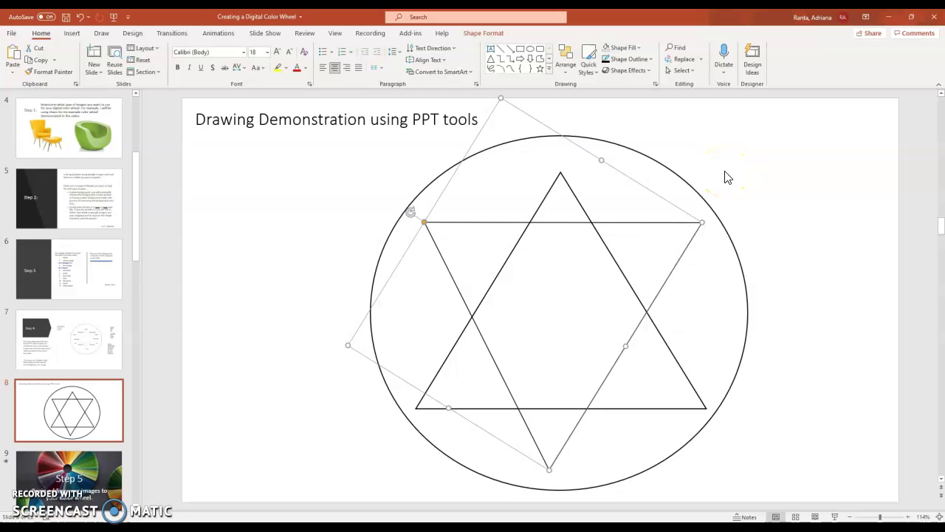
- Change the inverted triangle's outline to a dashed line style and deselect it
click(650, 60)
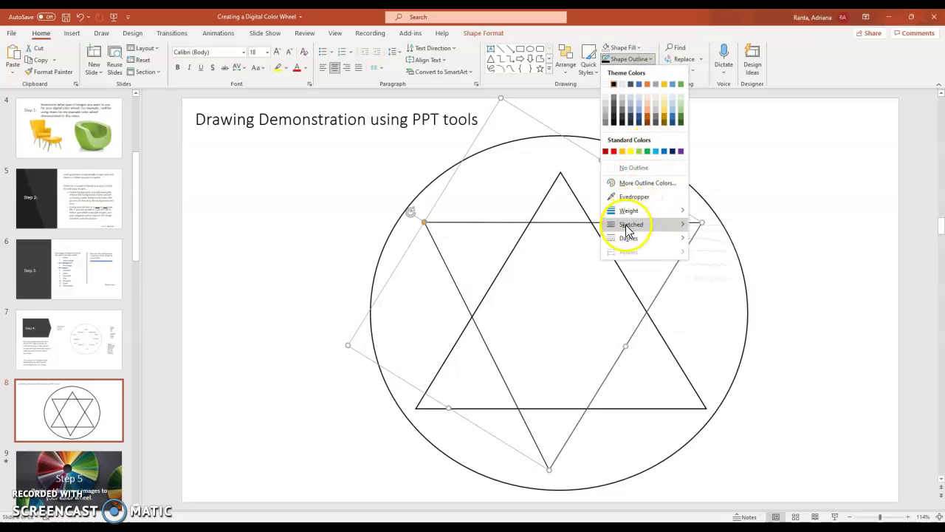
mouse_move(629, 238)
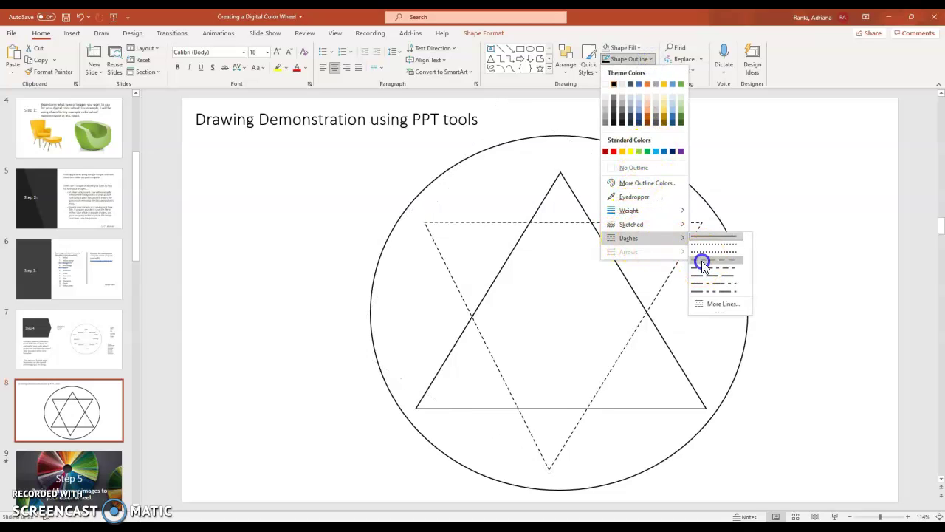
click(701, 261)
click(802, 264)
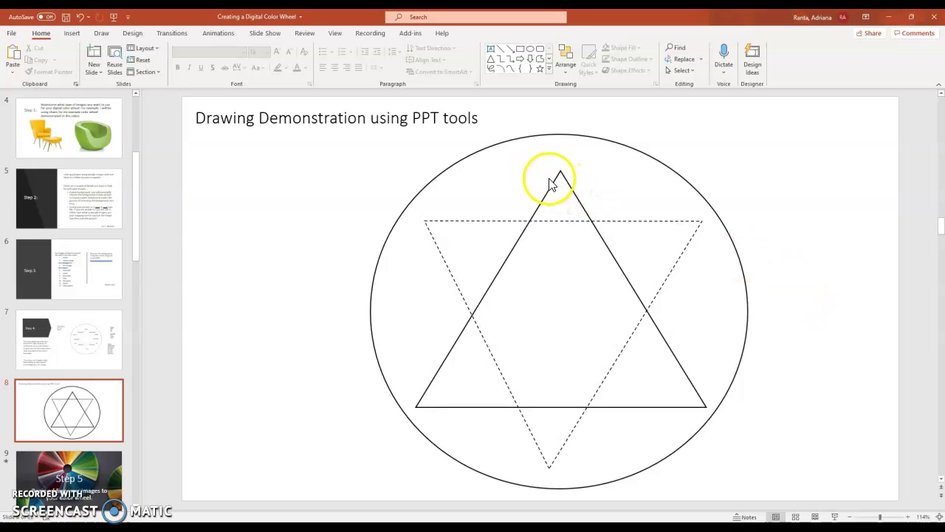
click(502, 67)
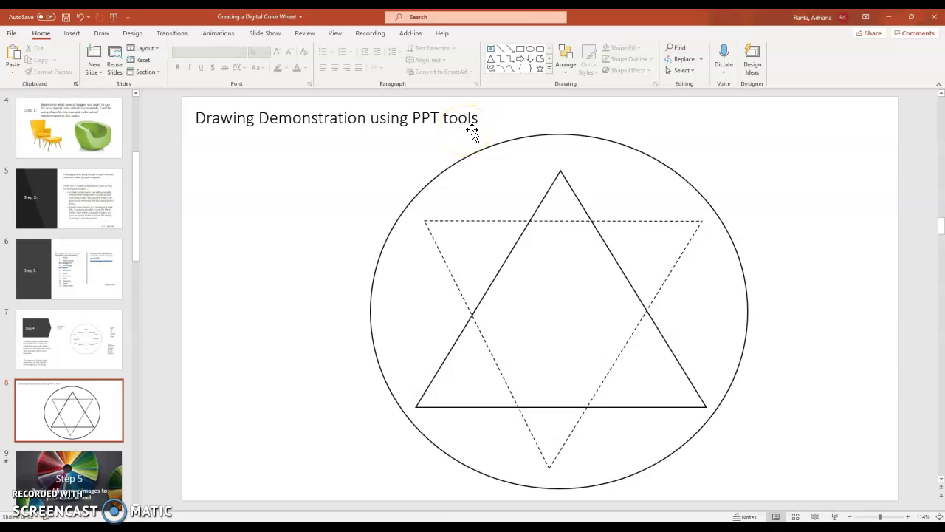
click(552, 139)
click(494, 64)
click(490, 53)
- Review the basic color wheel layout on the Step 4 slide and view the Step 5 slide
click(87, 355)
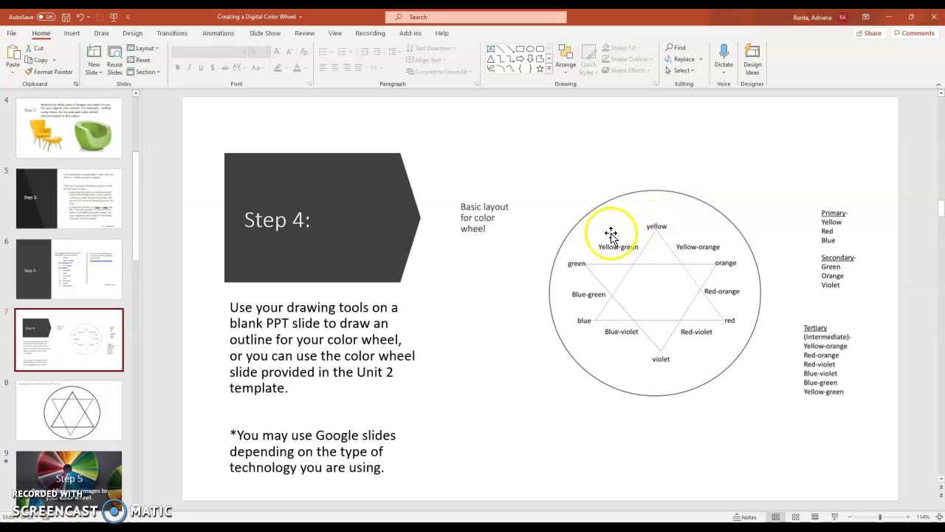
click(61, 474)
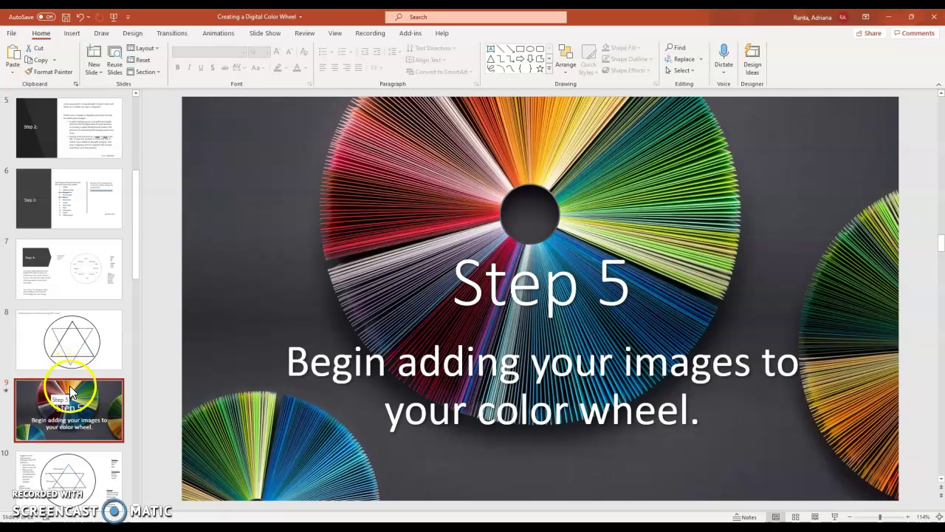
- On slide 10, move the Red-violet, violet and Blue-violet labels out of the wheel into the color label list beside it, below red
click(83, 493)
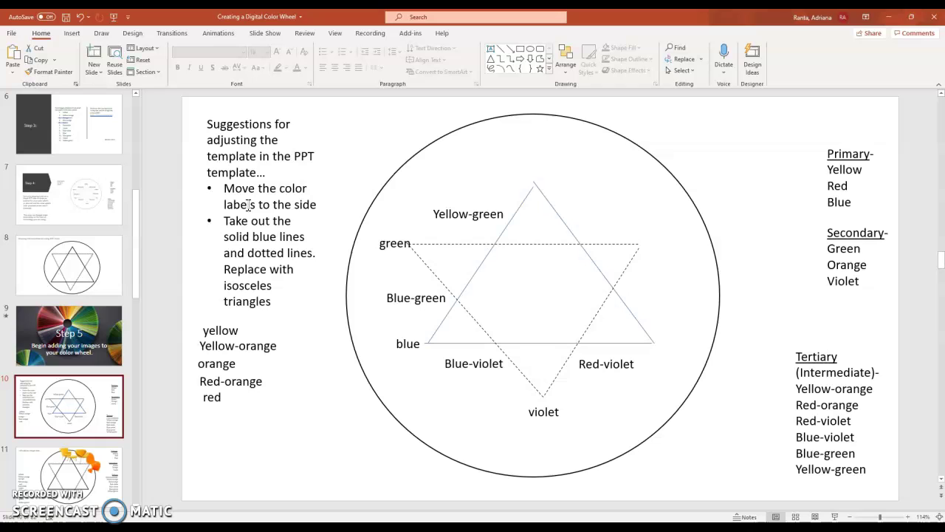
click(595, 363)
drag(595, 357, 214, 405)
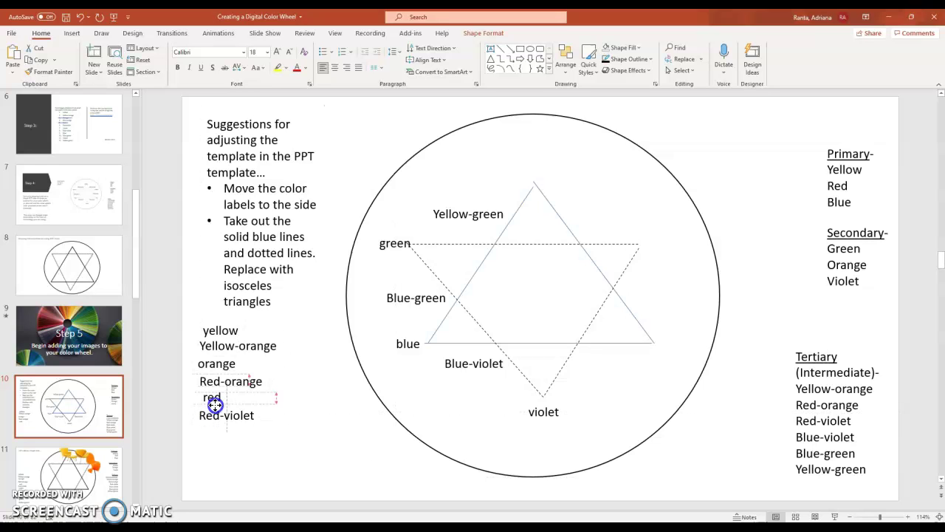
click(538, 414)
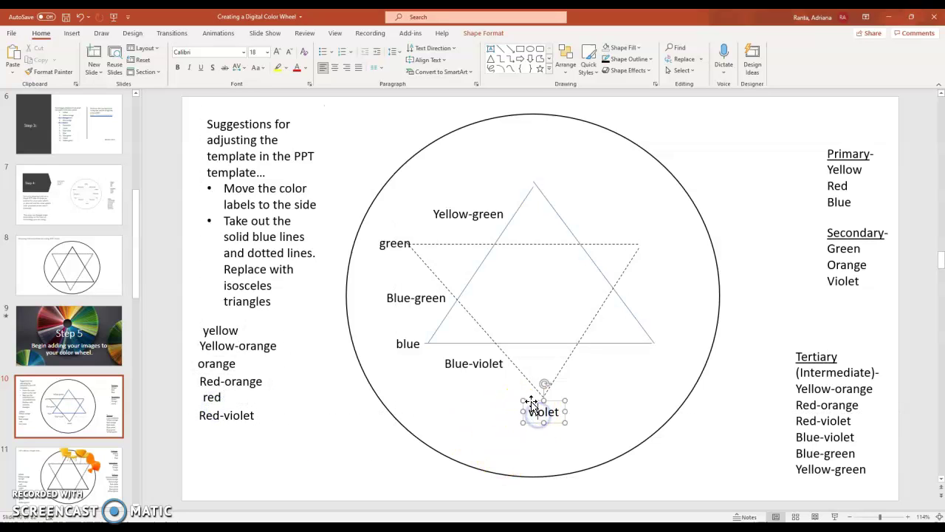
drag(531, 403, 202, 420)
click(458, 367)
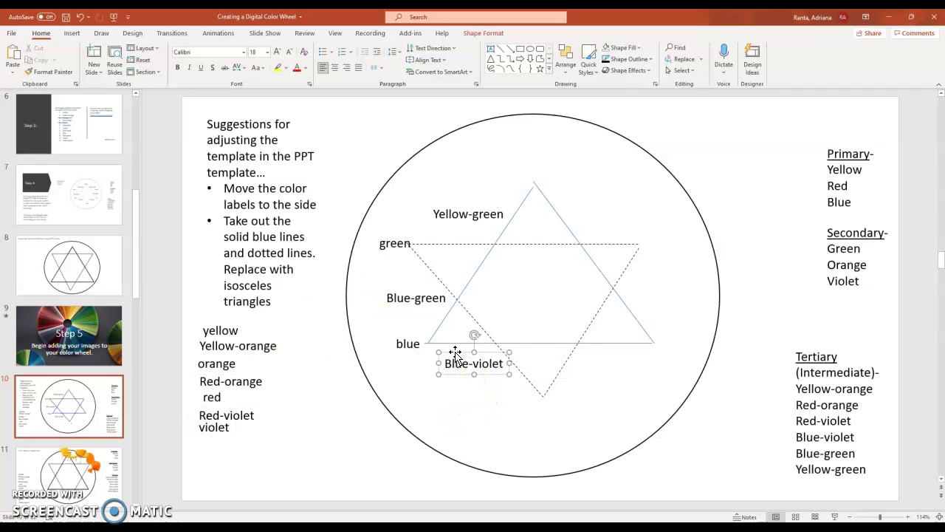
drag(455, 353, 209, 436)
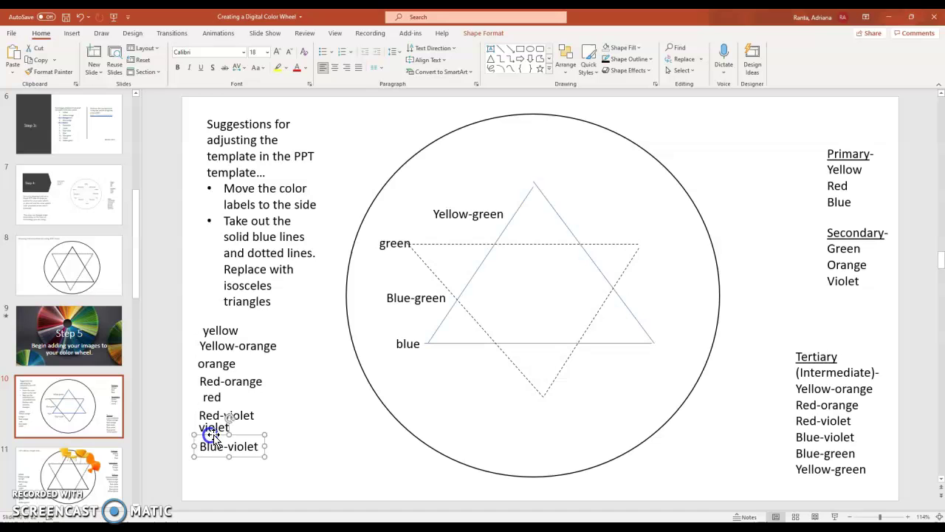
- On slide 11, insert the background-free red-orange chair picture from the Color wheel images folder
click(40, 479)
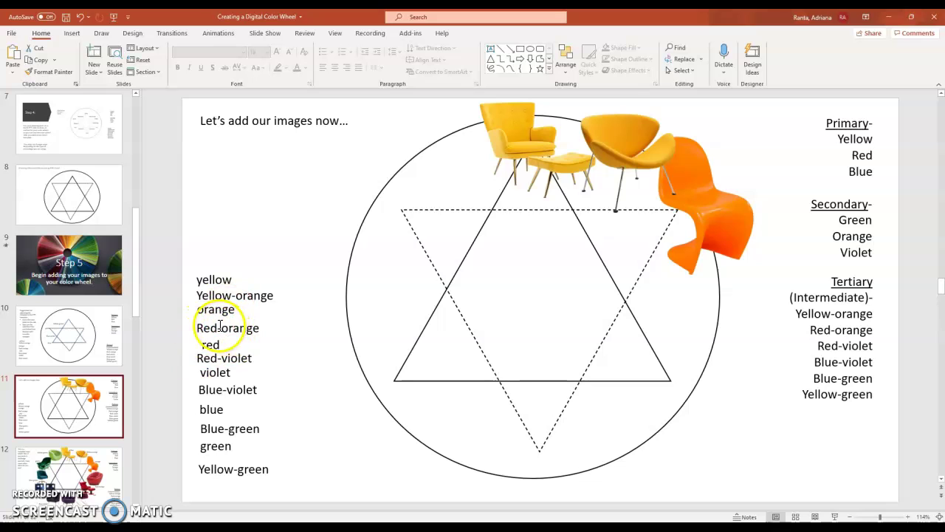
click(72, 33)
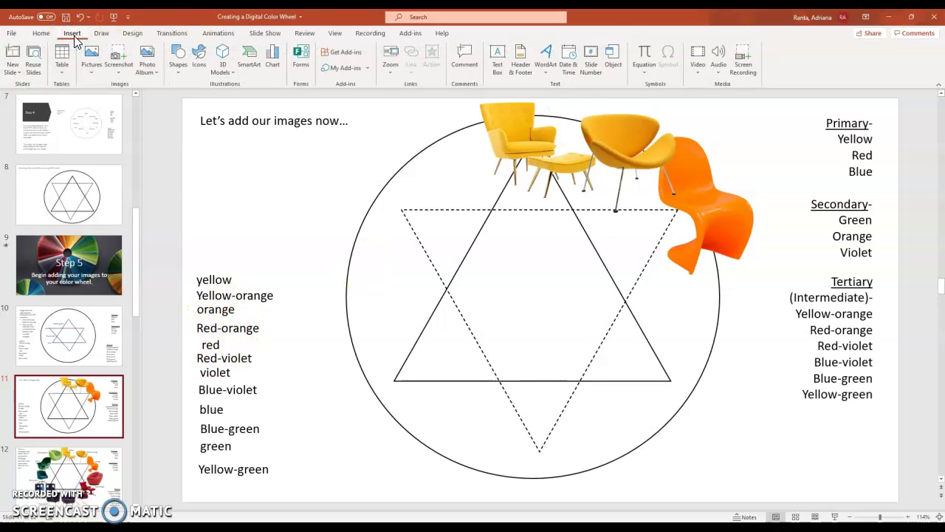
click(91, 71)
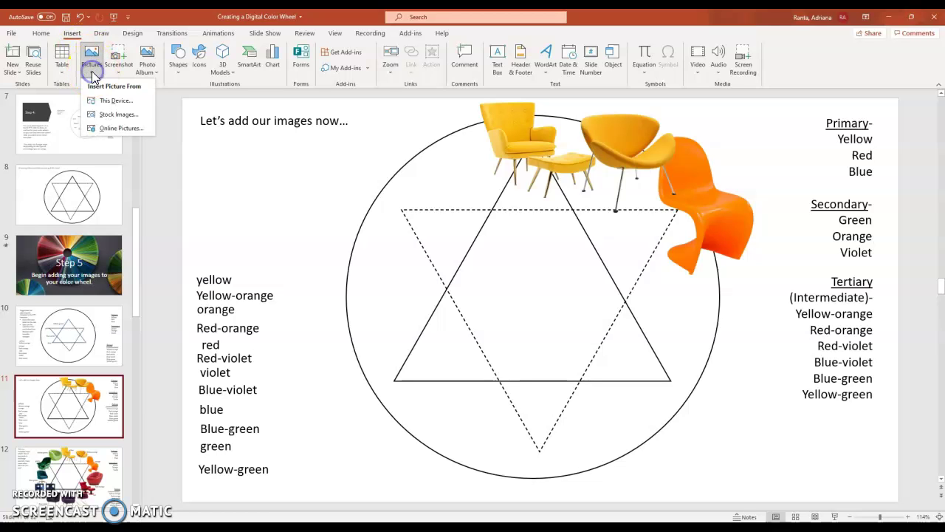
click(104, 99)
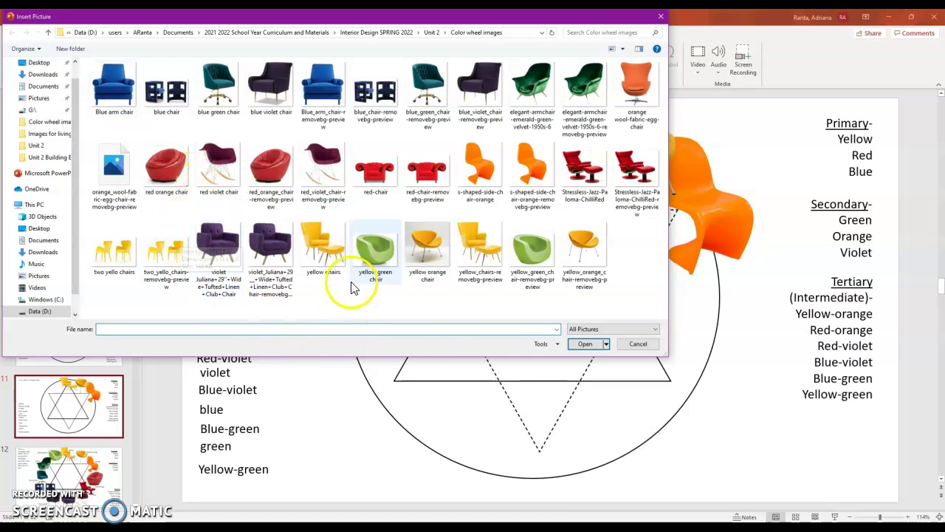
click(271, 172)
click(583, 346)
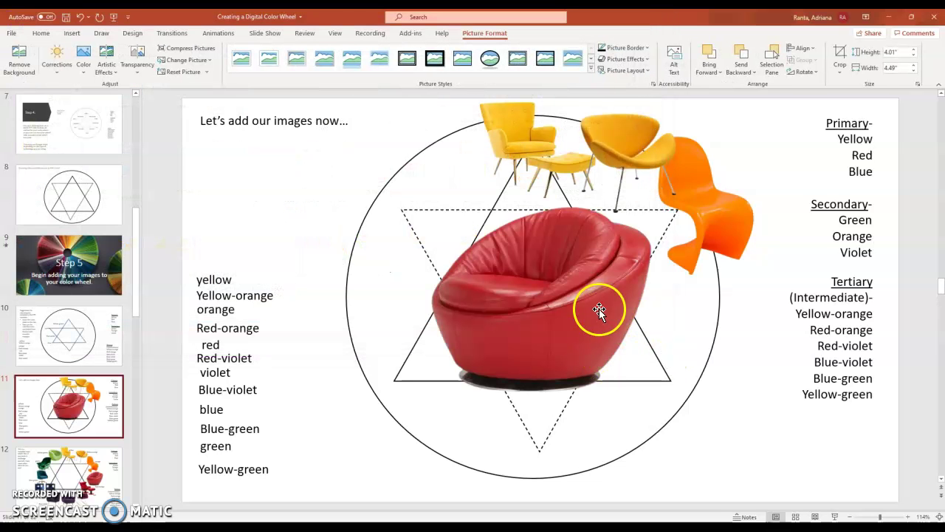
- Shrink the red-orange chair to about 2.1" by 2.35" and place it on the wheel directly below the orange chair
drag(543, 317, 700, 313)
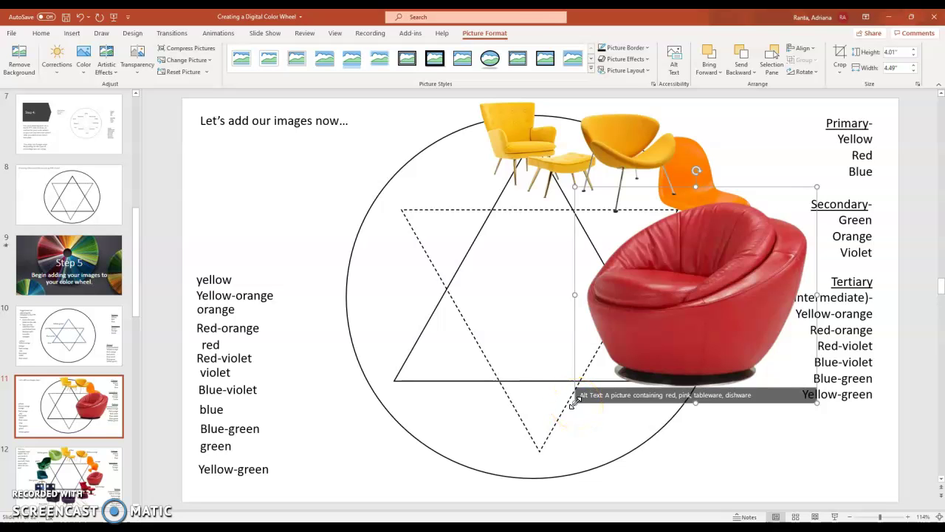
drag(575, 403, 690, 300)
drag(764, 248, 722, 308)
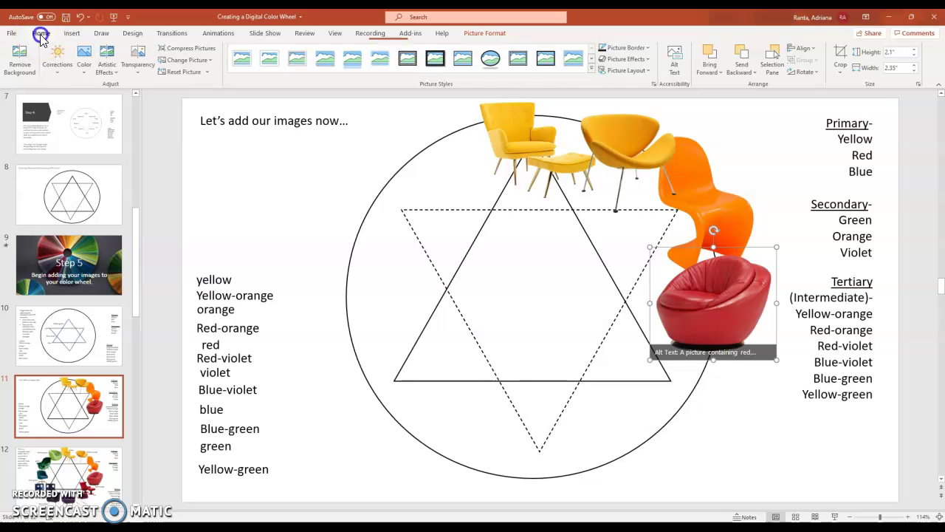
- Insert the picture Stressless-Jazz-Paloma-ChilliRed-removebg-preview from this device onto slide 11
click(71, 33)
click(94, 74)
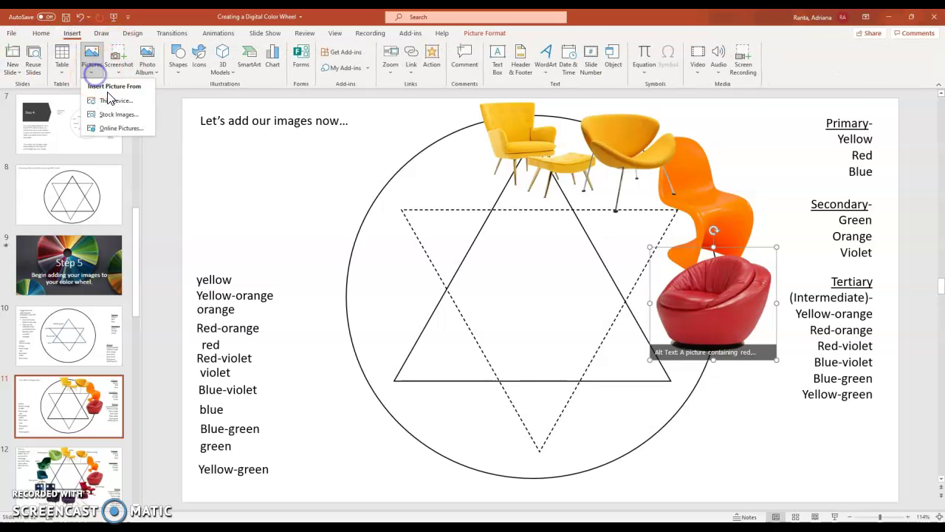
click(110, 100)
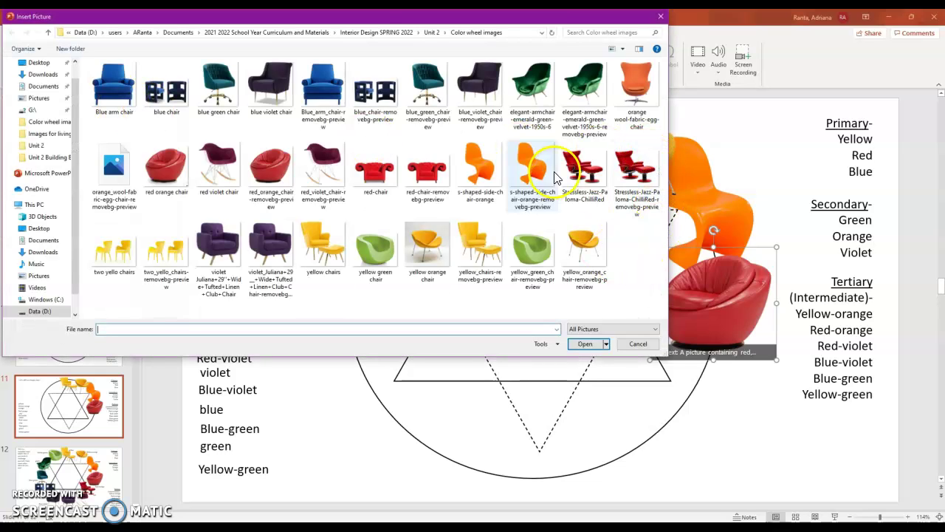
click(633, 177)
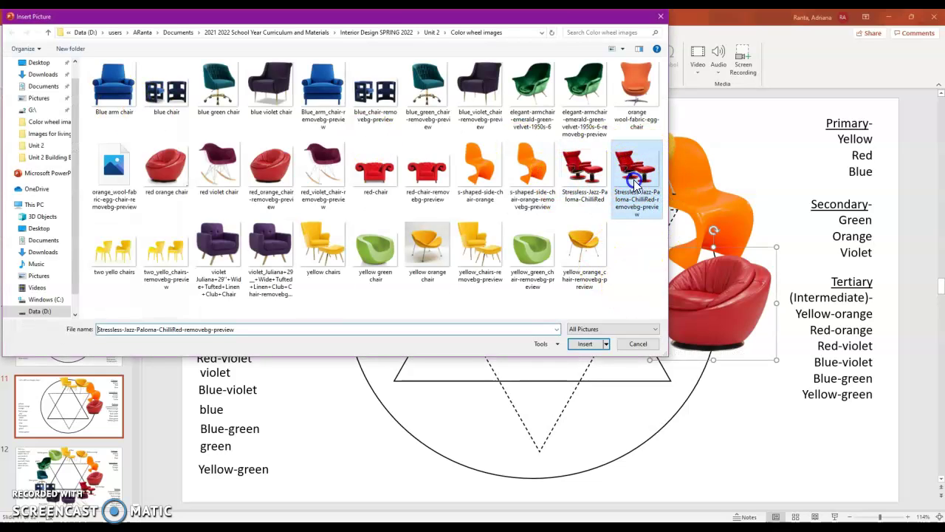
click(587, 344)
- Shrink the red recliner to about 2.12" by 2.6" and position it below the red-orange chair at the triangle's lower corner
drag(535, 311, 702, 386)
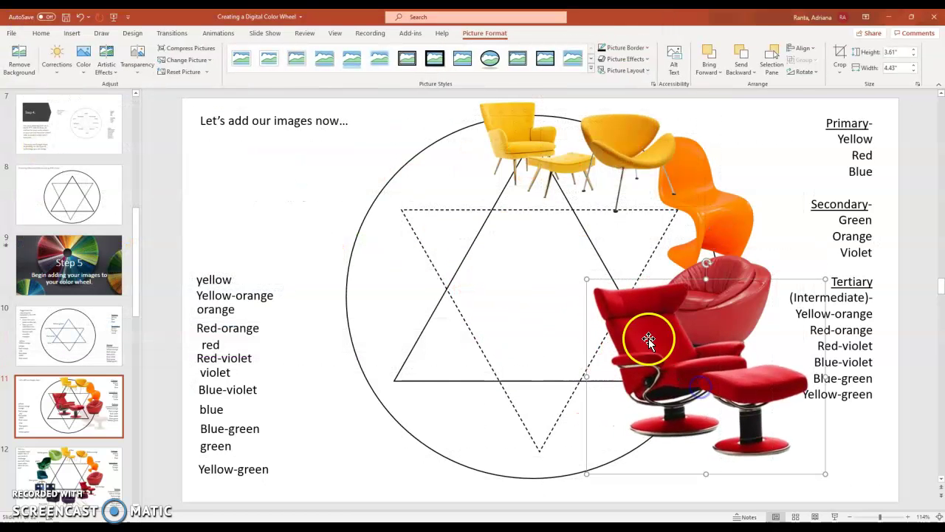
drag(585, 281, 686, 374)
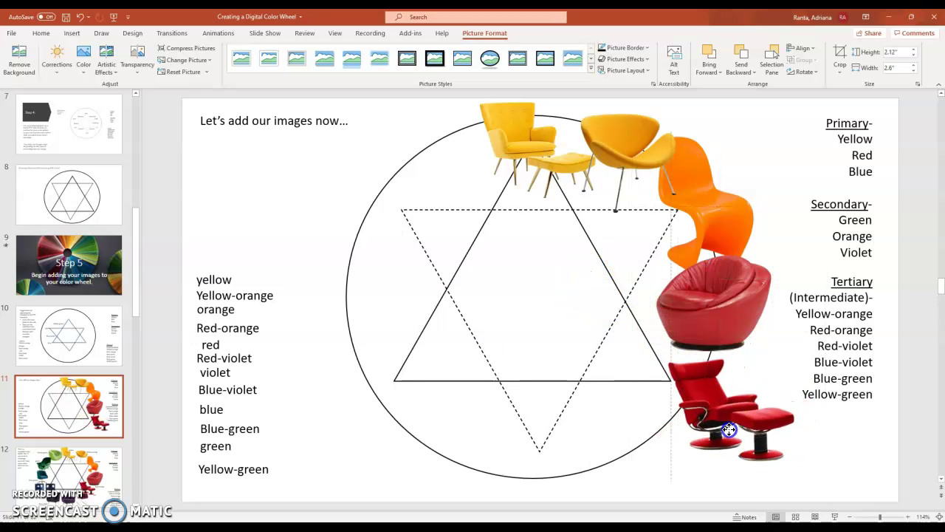
drag(719, 422, 685, 411)
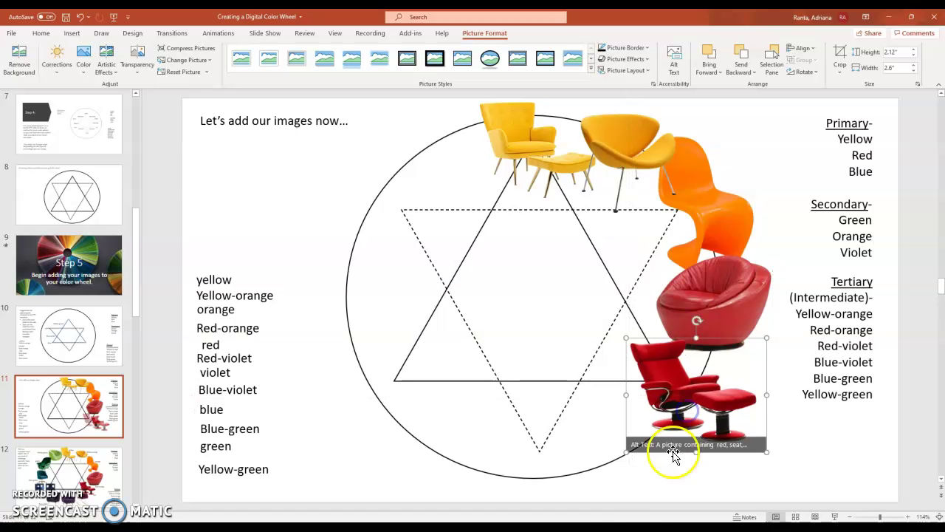
- On slide 13, duplicate the red-orange chair, shrink the copy and layer it in front of the original toward the wheel's center
click(66, 494)
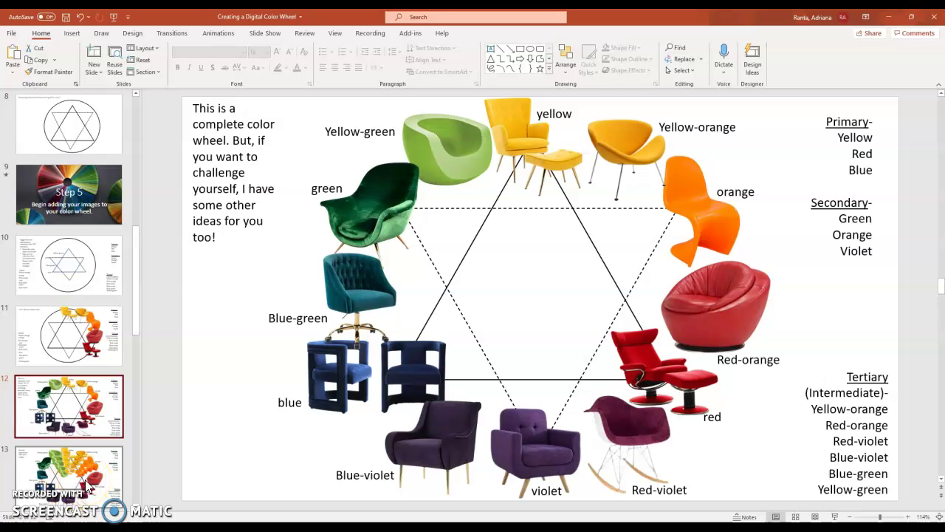
click(86, 485)
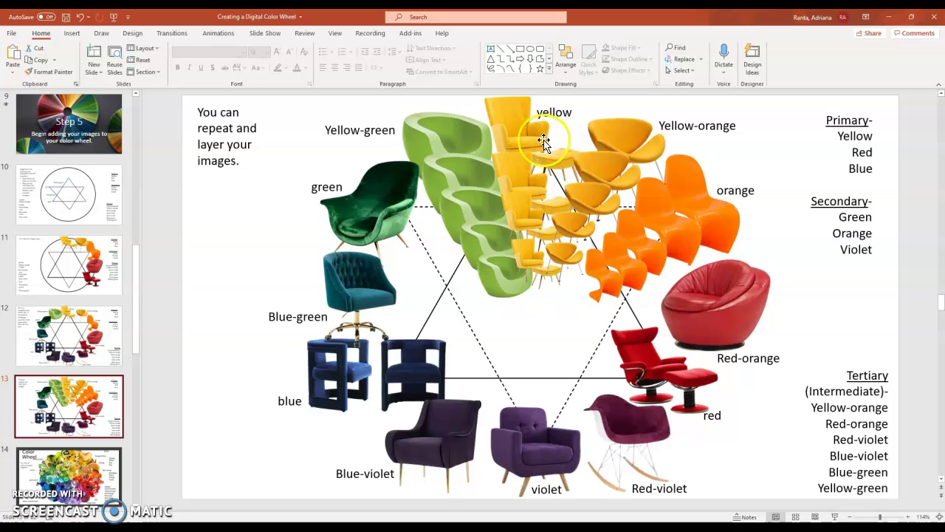
click(706, 315)
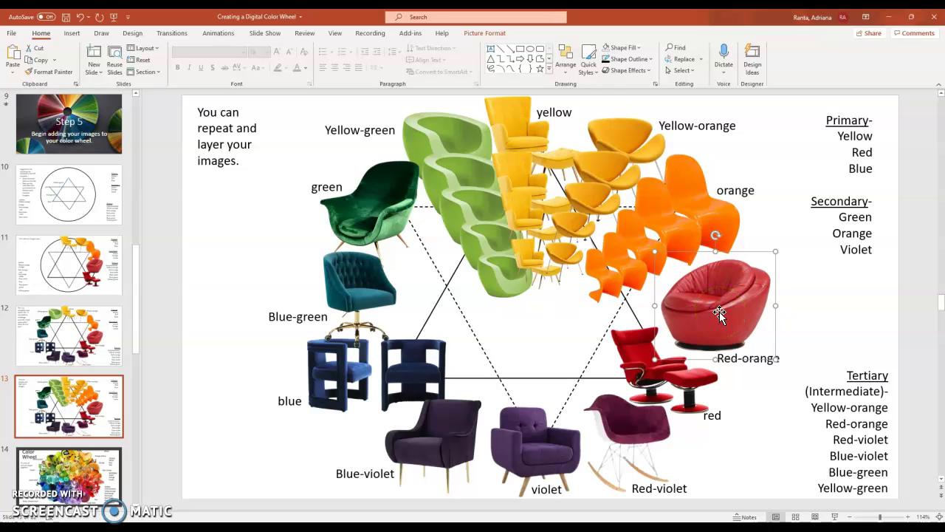
key(ctrl+v)
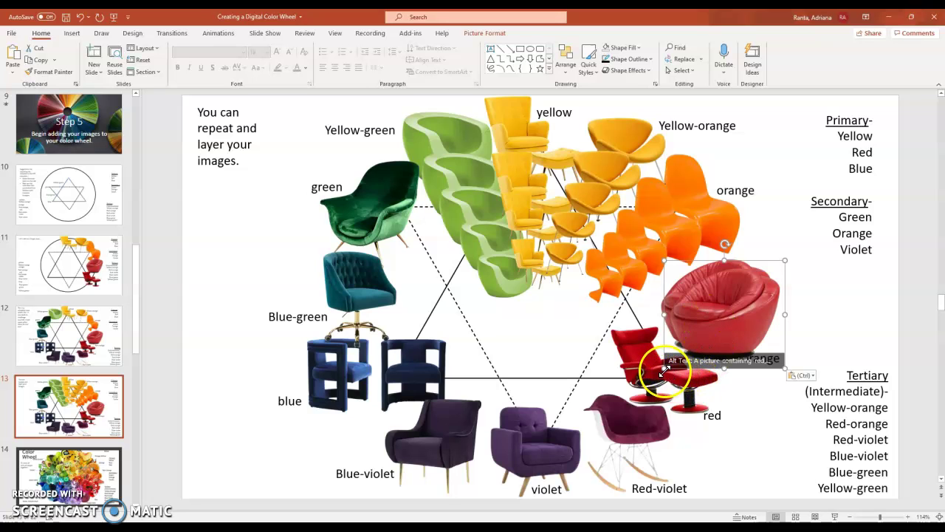
drag(701, 363, 670, 320)
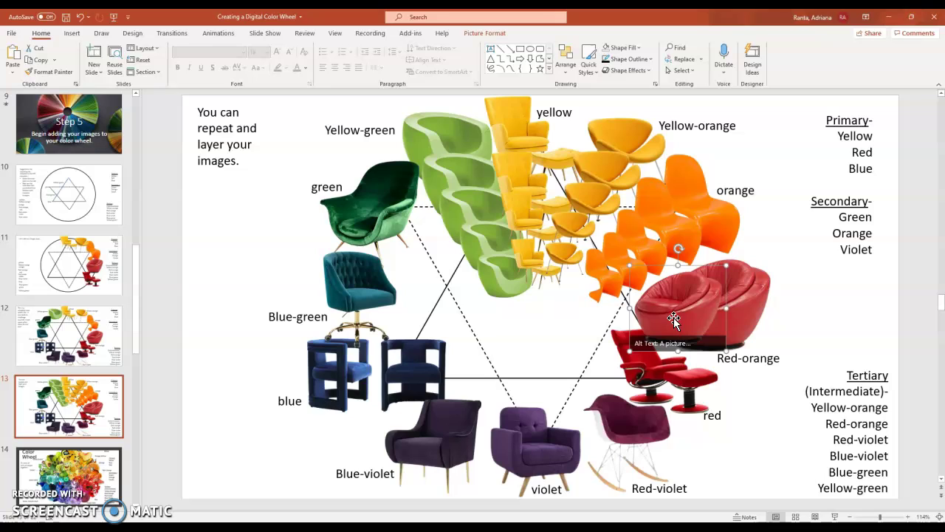
click(724, 300)
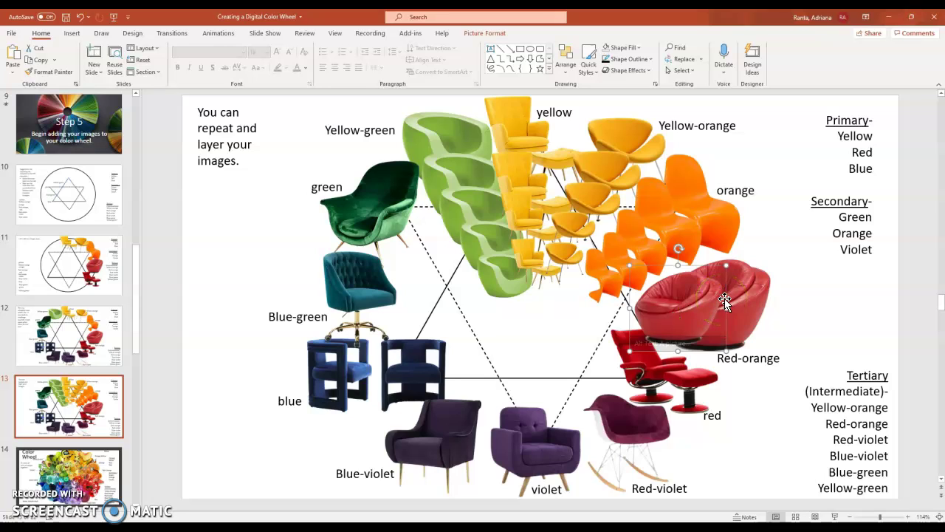
click(697, 322)
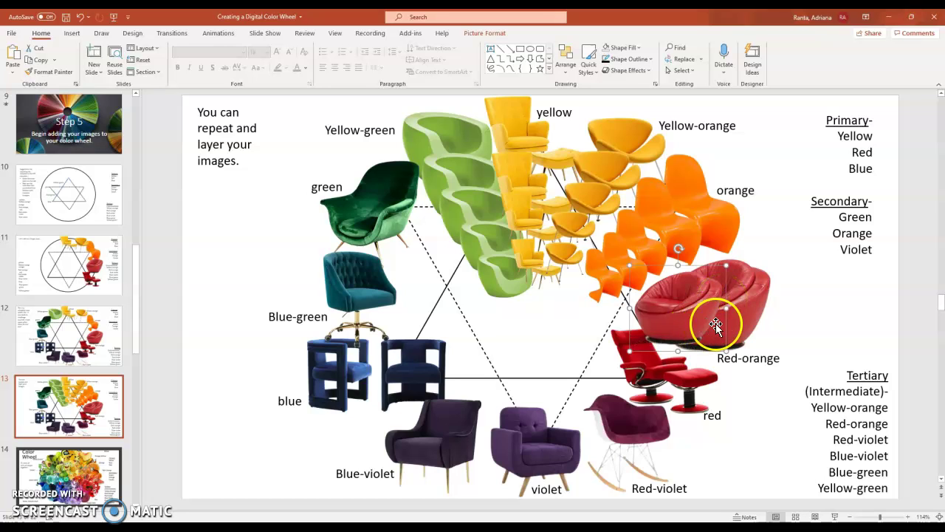
- Review the layered-image example and the alternative color wheel ideas on slides 14 to 21, ending at closing slide 22
click(65, 484)
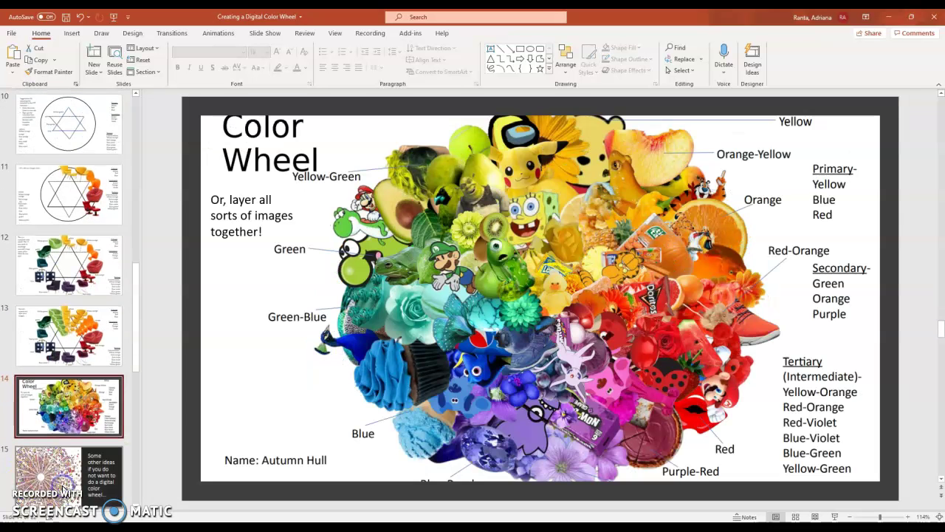
click(87, 437)
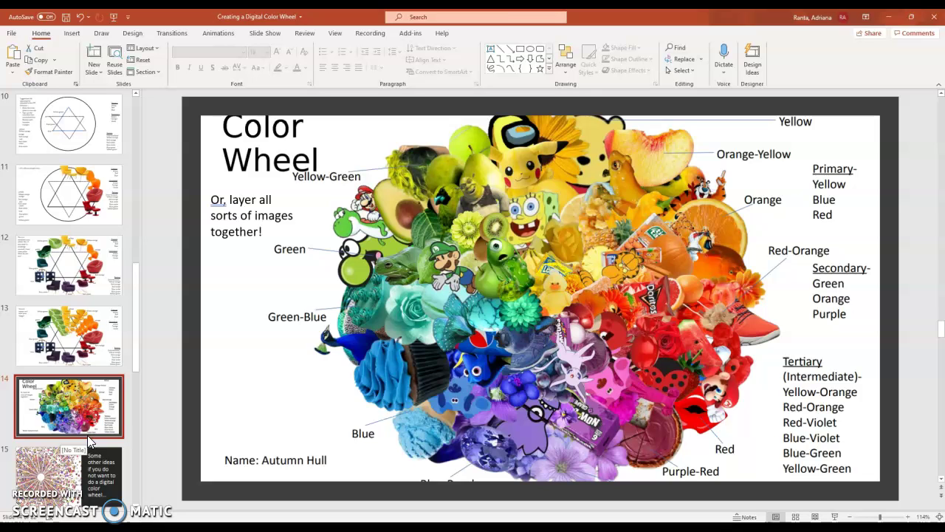
click(60, 473)
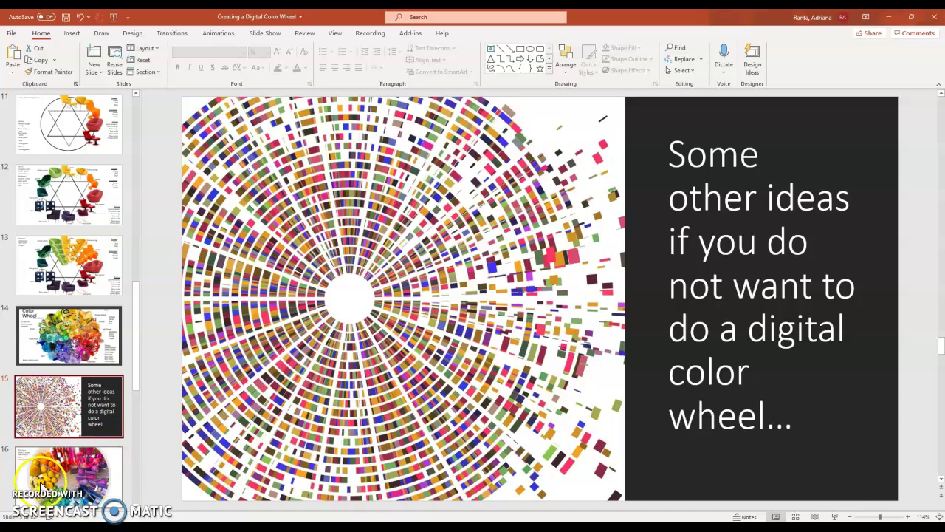
click(40, 482)
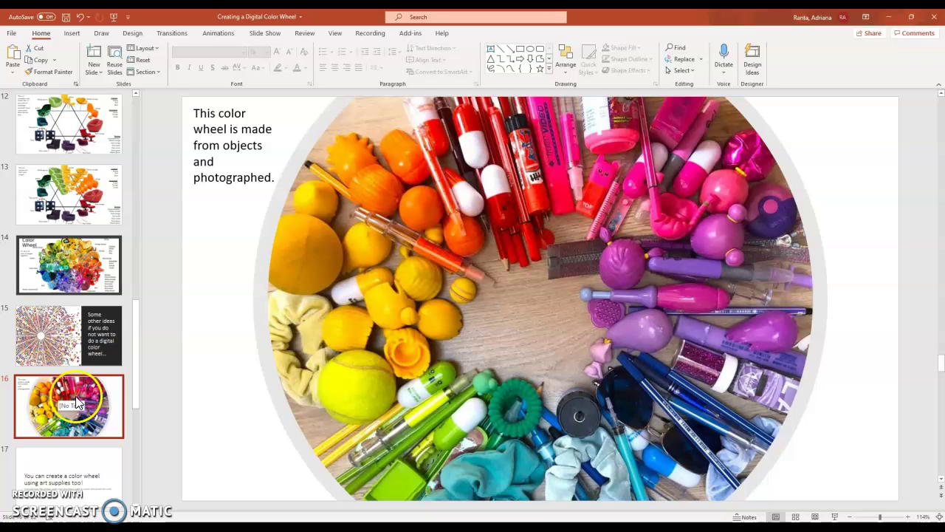
click(75, 452)
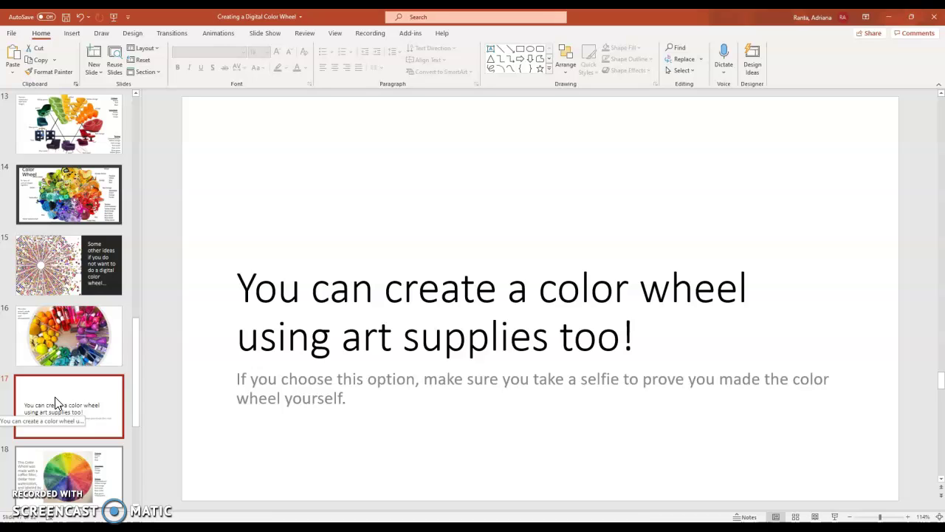
click(64, 415)
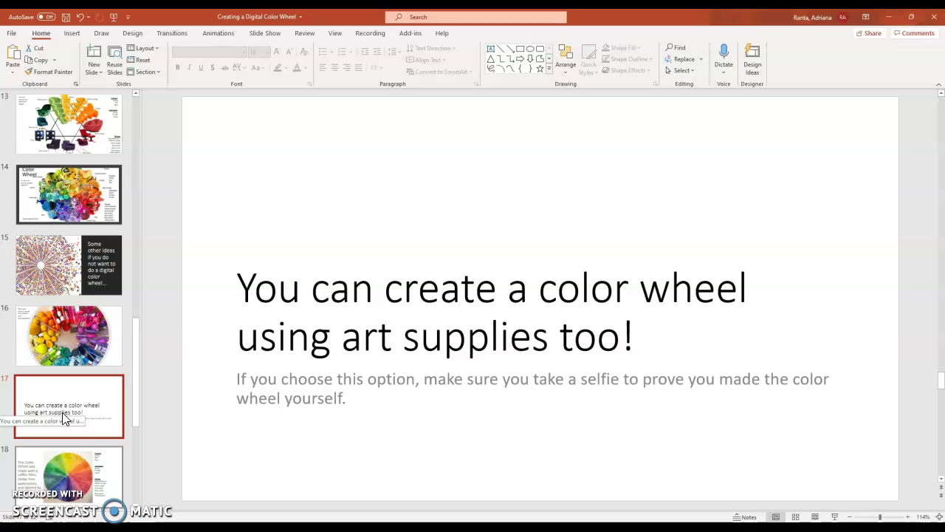
click(74, 472)
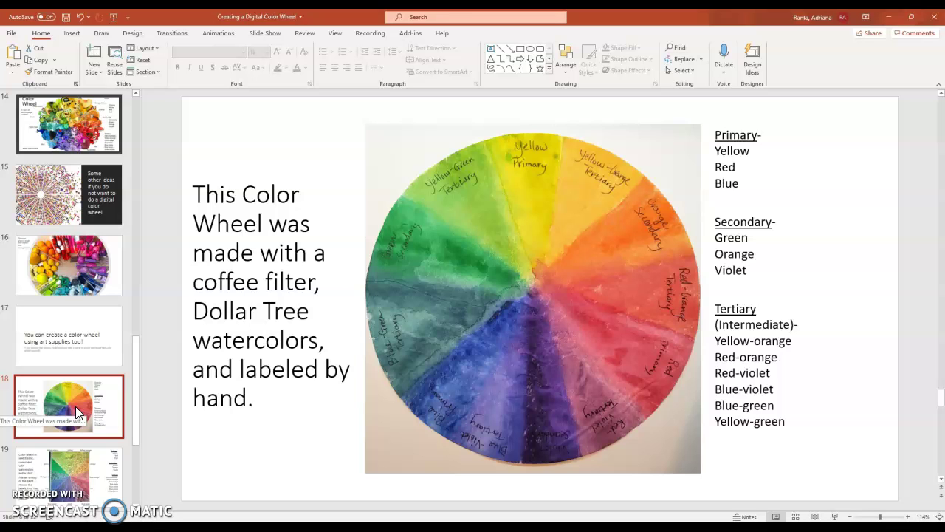
click(70, 454)
click(77, 419)
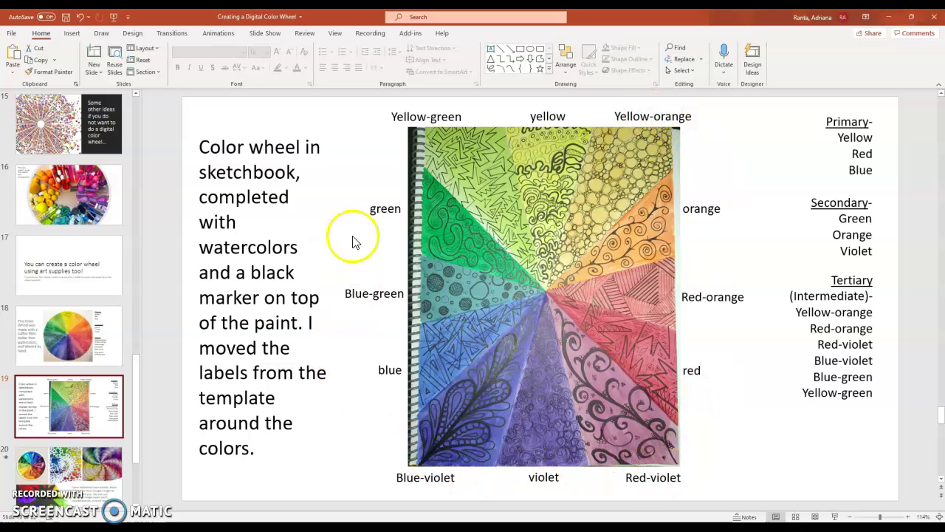
click(53, 470)
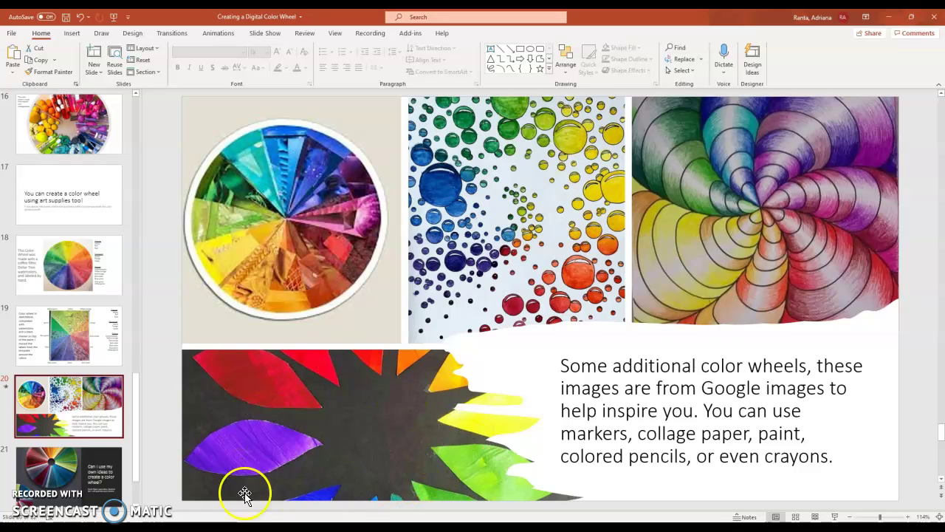
click(62, 480)
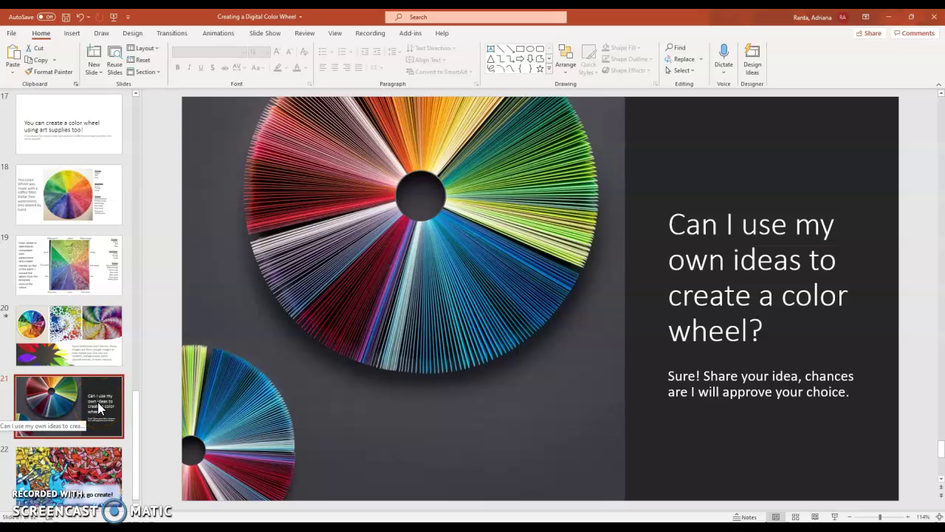
click(48, 476)
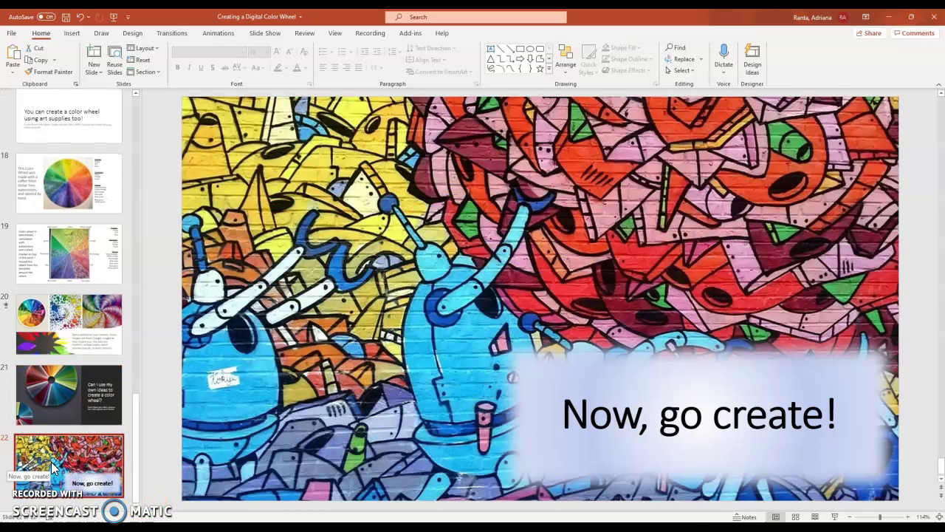